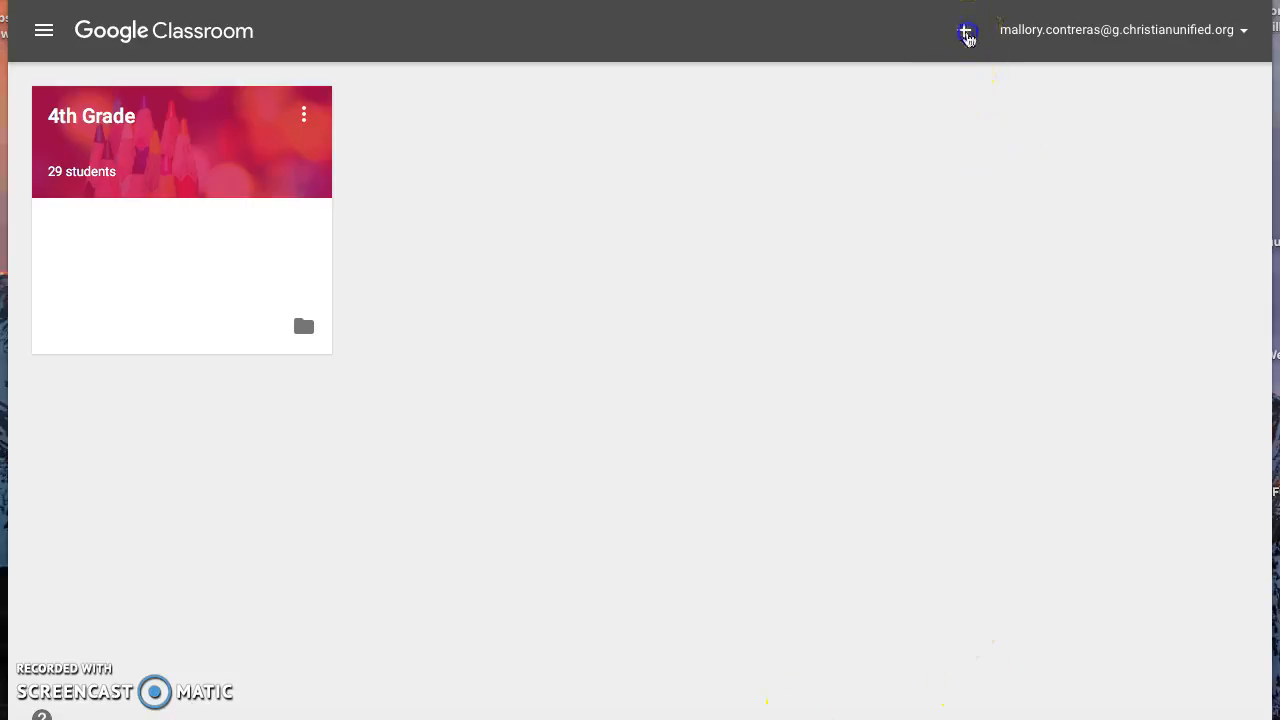
# Create a class named Practice with section One and subject Fourth Grade
pyautogui.click(966, 42)
pyautogui.click(940, 143)
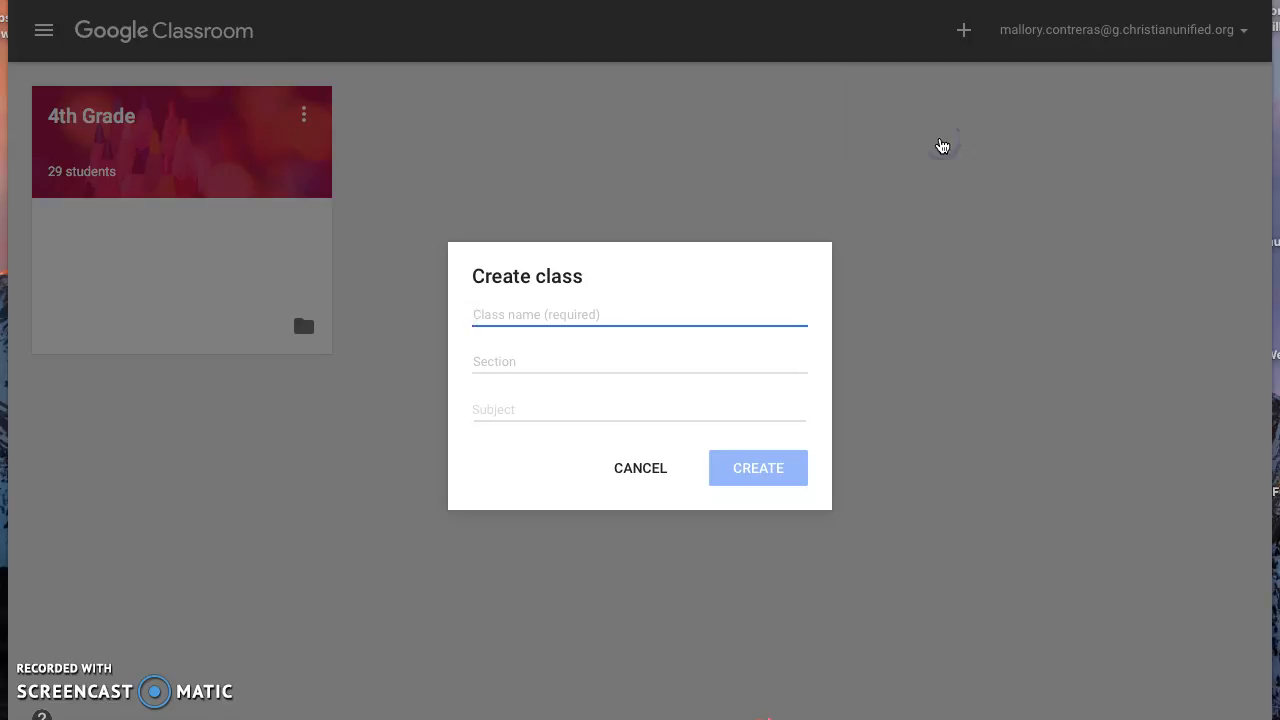
pyautogui.write('Practice')
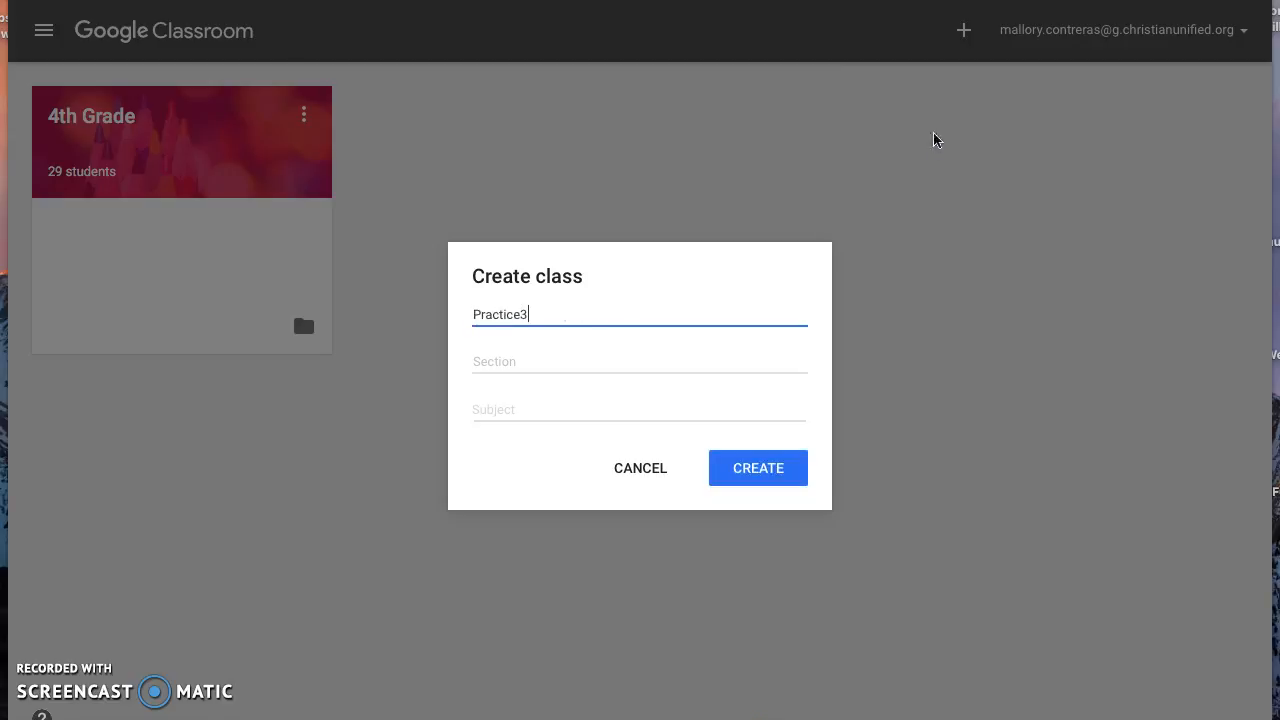
pyautogui.click(664, 352)
pyautogui.write('One')
pyautogui.click(641, 400)
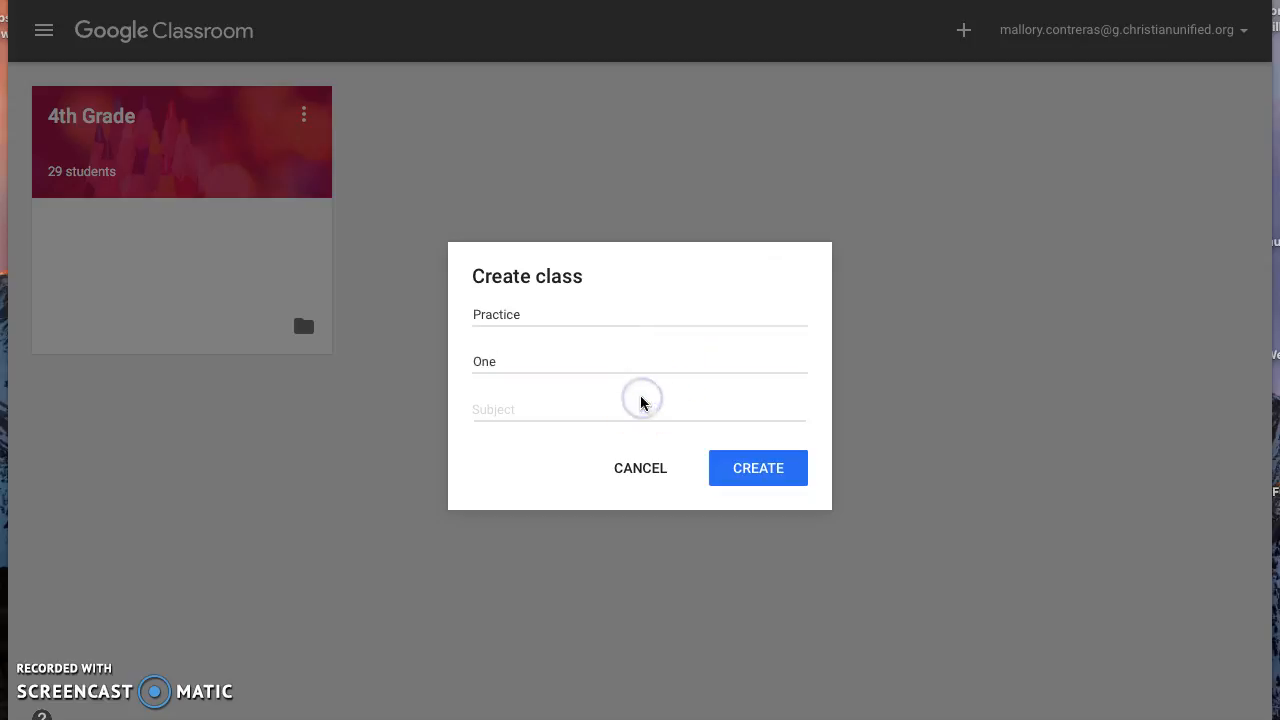
pyautogui.write('Fourth Grade')
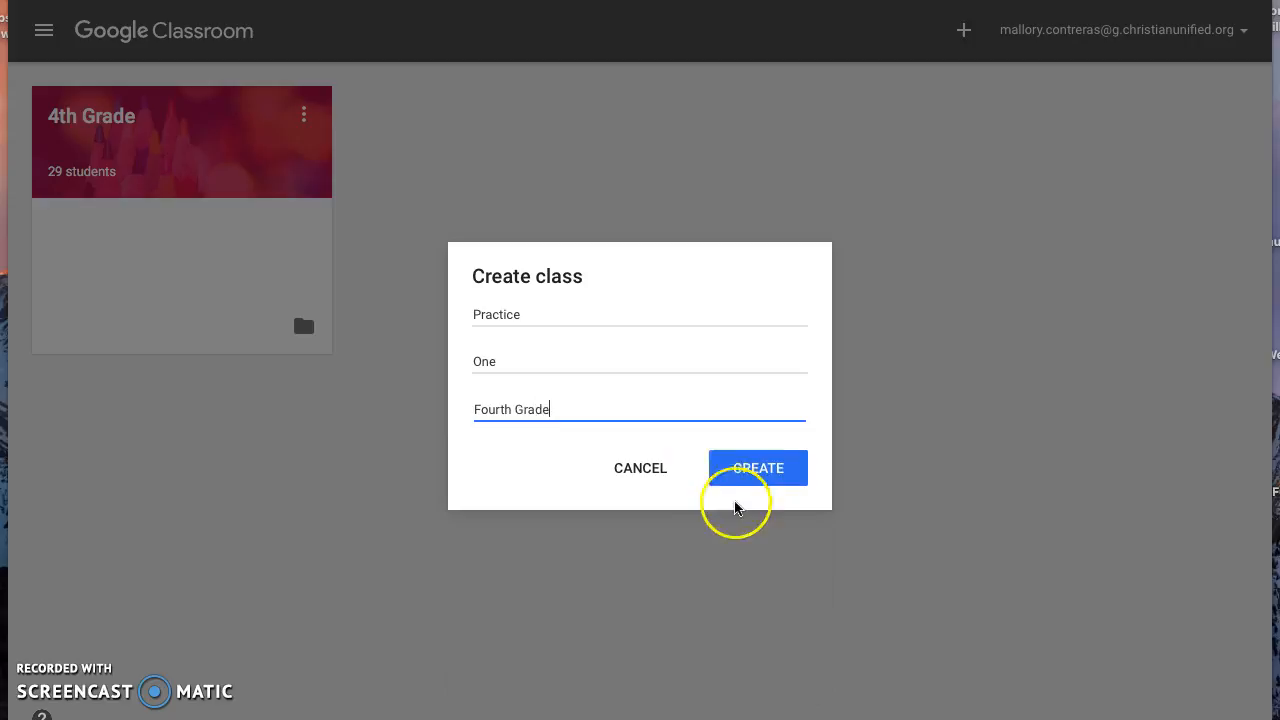
pyautogui.click(755, 484)
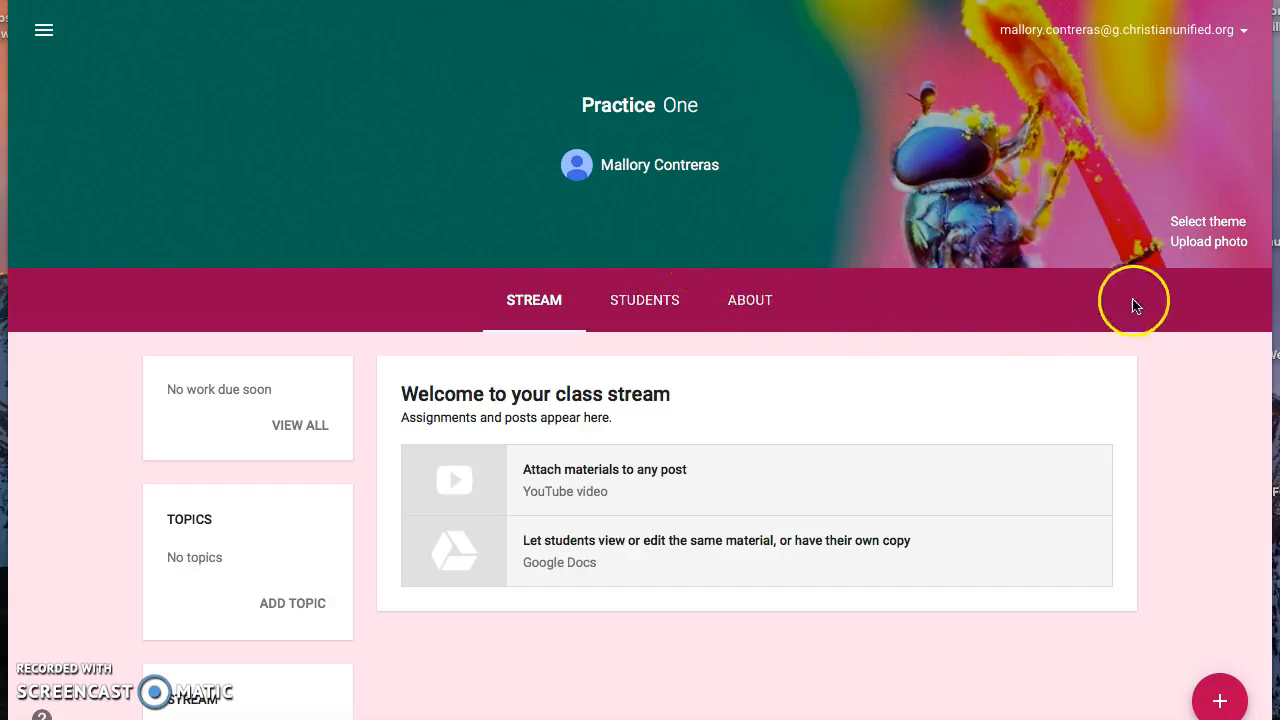
# Browse the theme gallery and patterns, and apply the multicoloured yarn image as the class theme
pyautogui.click(1177, 228)
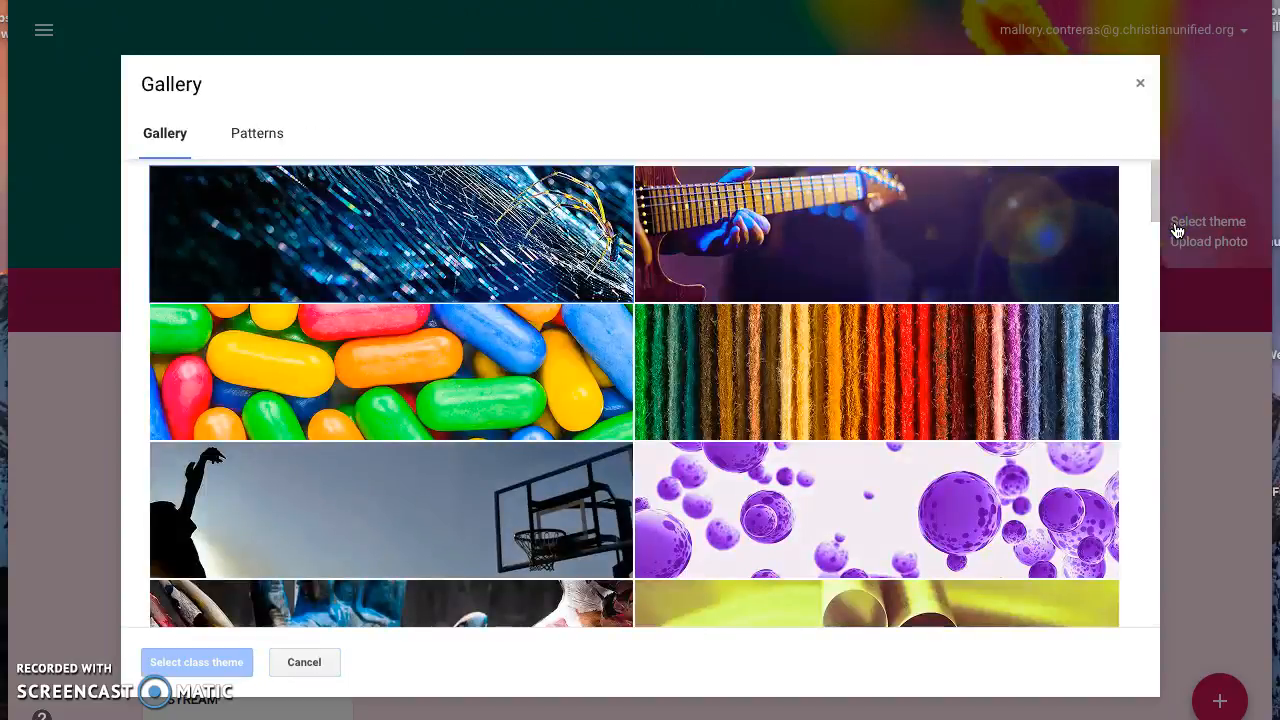
pyautogui.moveTo(1152, 214); pyautogui.dragTo(1140, 370)
pyautogui.click(266, 140)
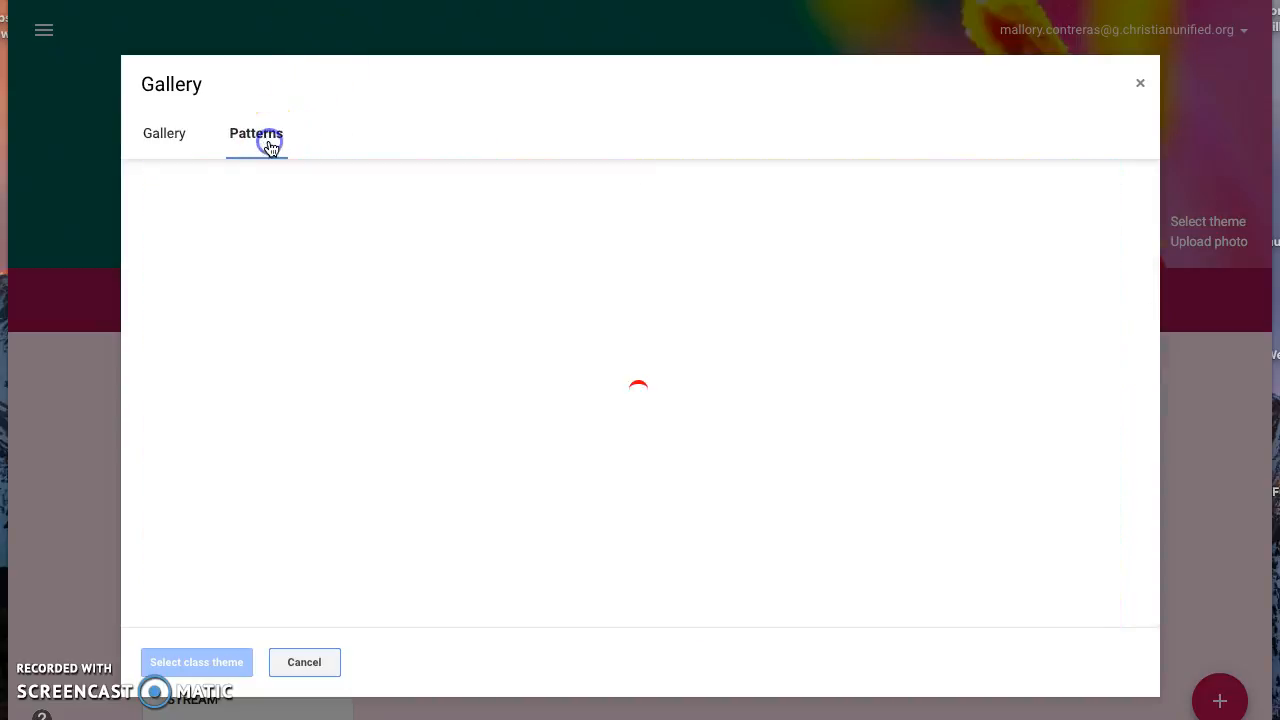
pyautogui.click(178, 133)
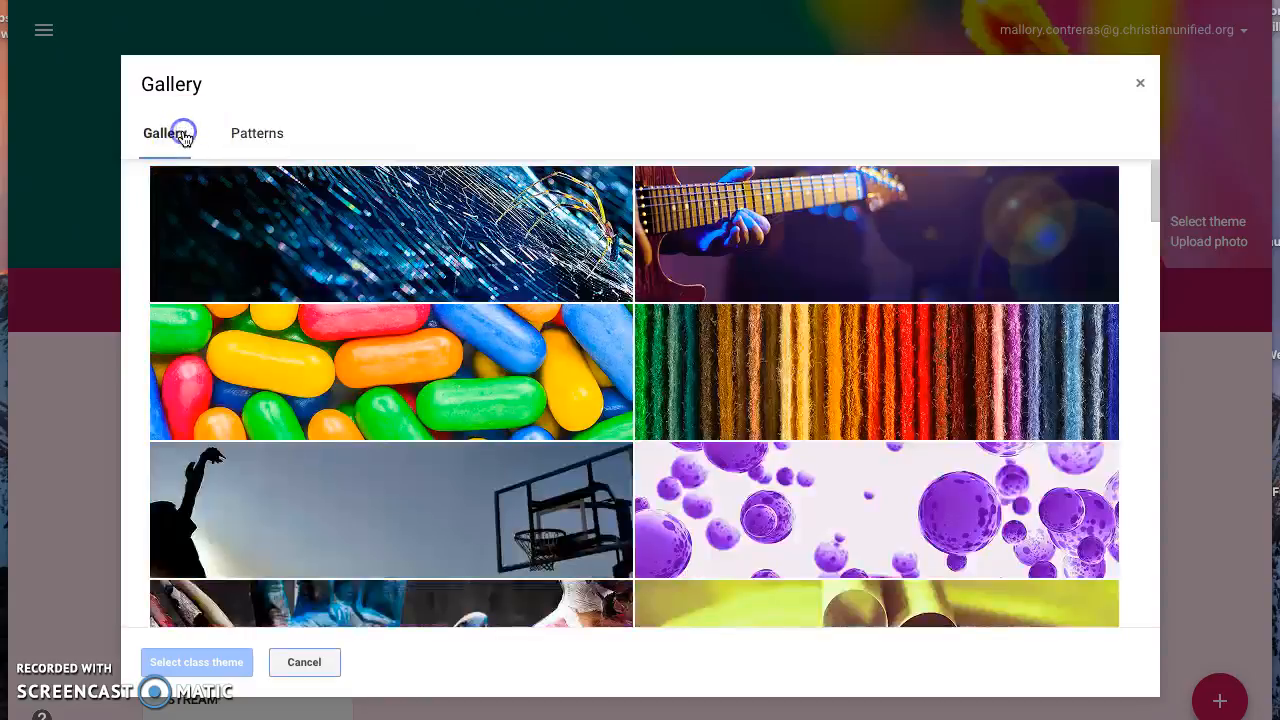
pyautogui.click(677, 368)
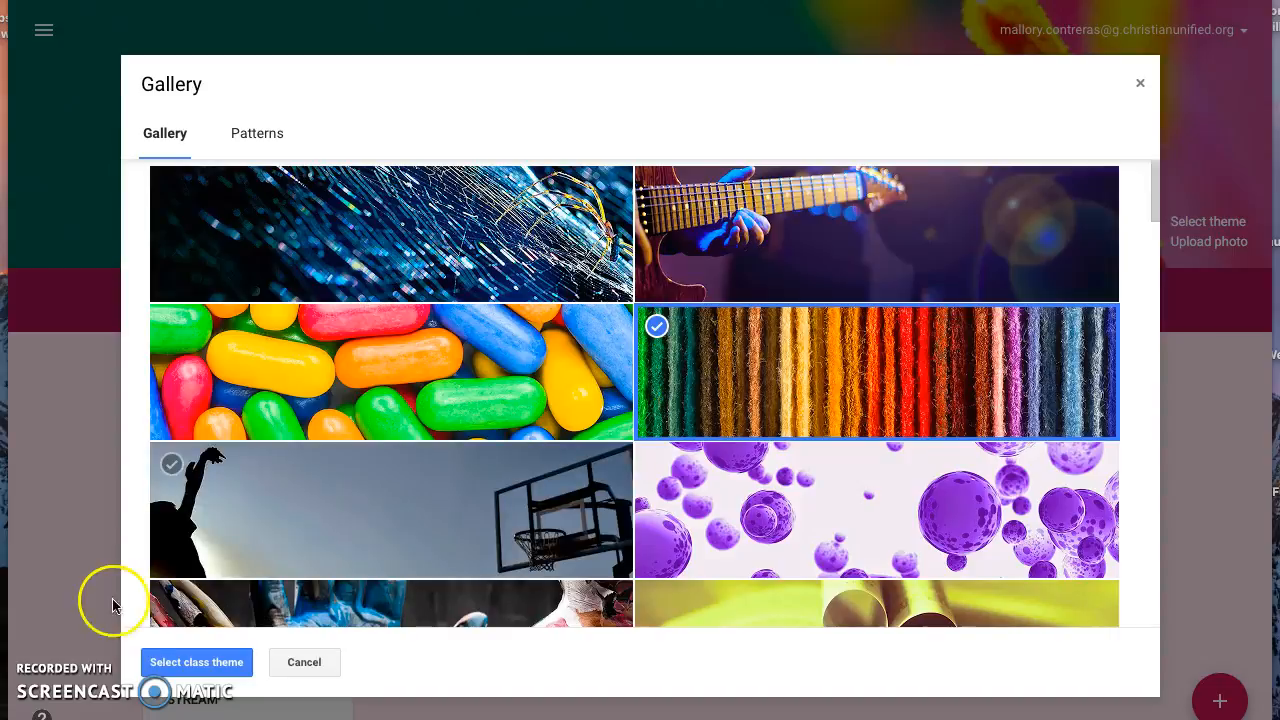
pyautogui.click(178, 655)
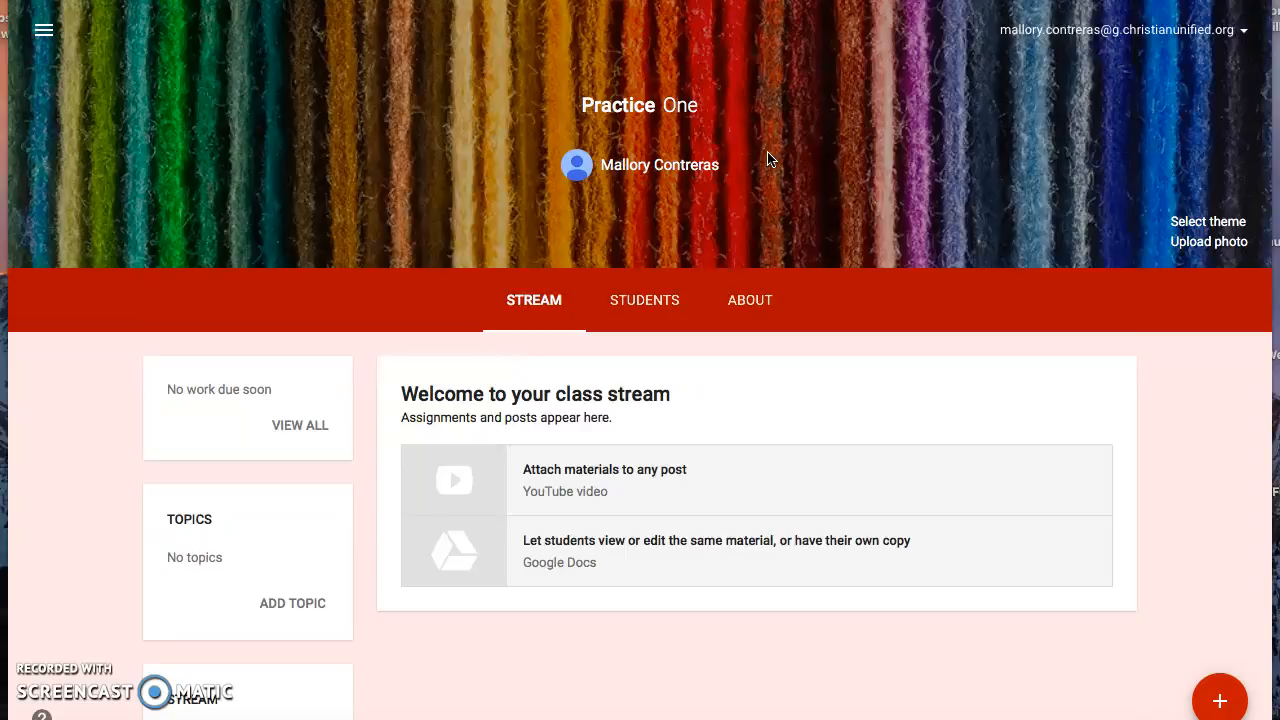
# Open the class's student roster, search for a student by name to invite, and cancel the invitation
pyautogui.click(655, 297)
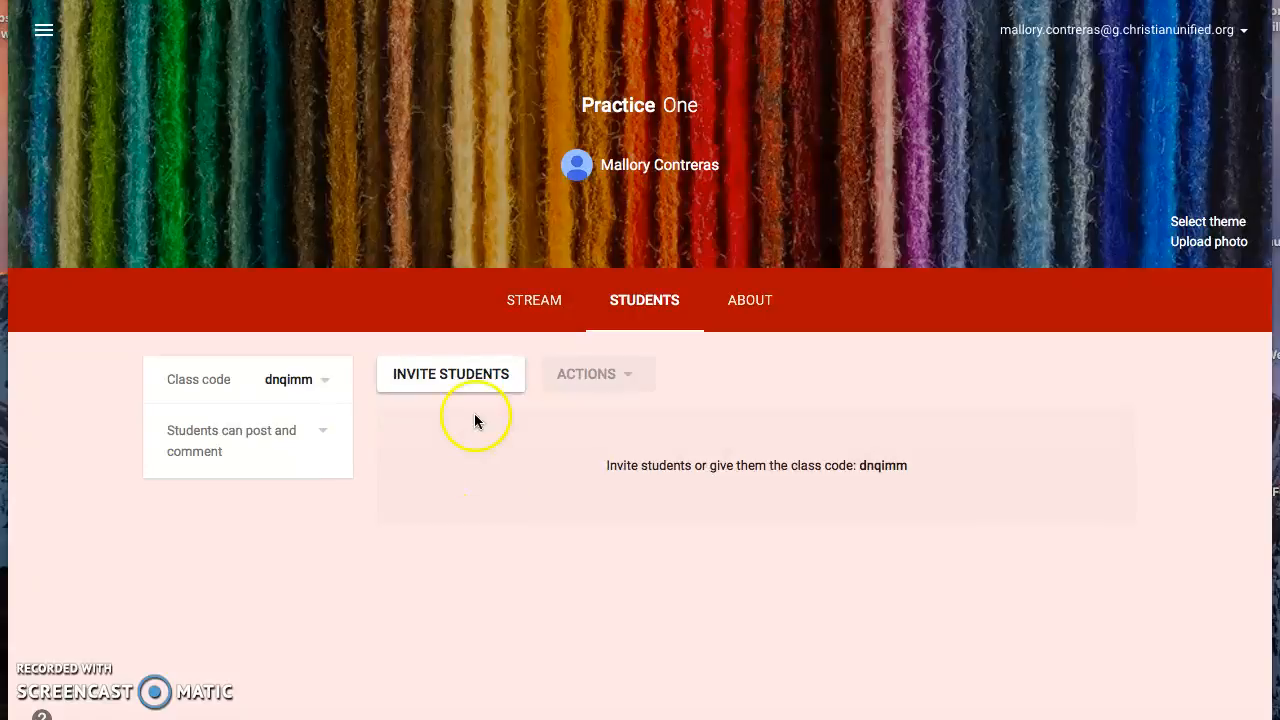
pyautogui.click(467, 378)
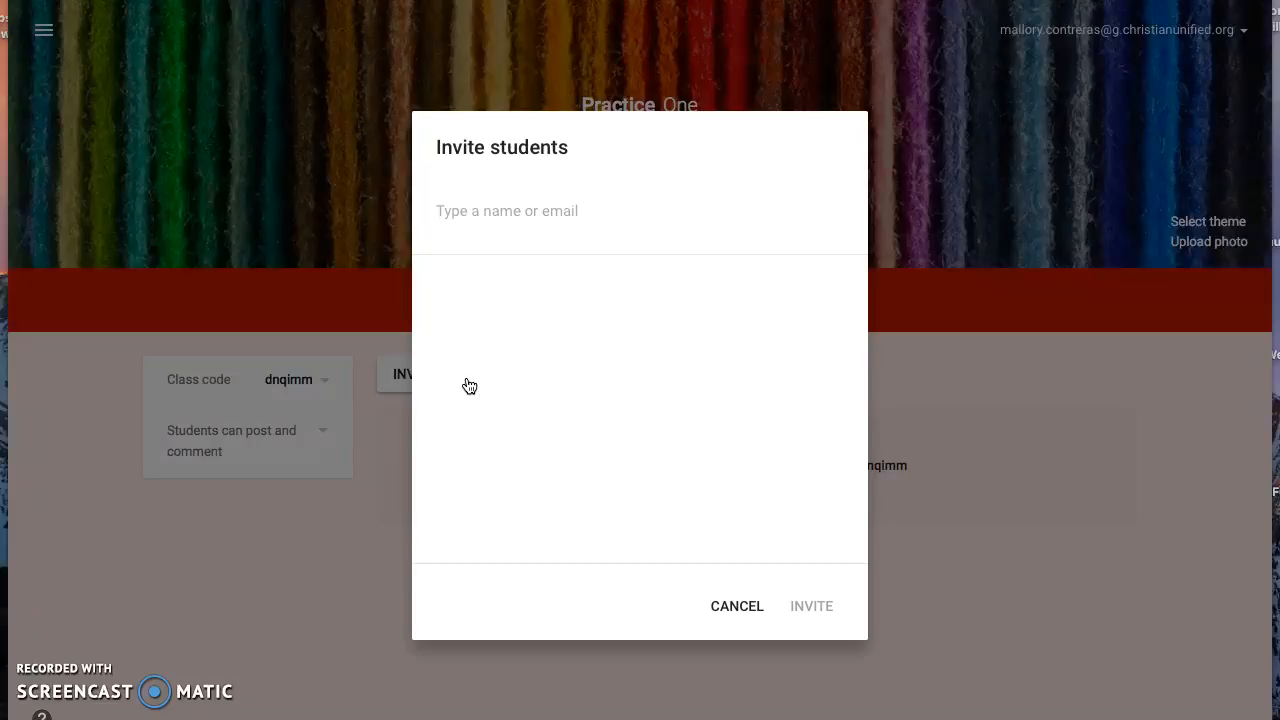
pyautogui.write('mallory')
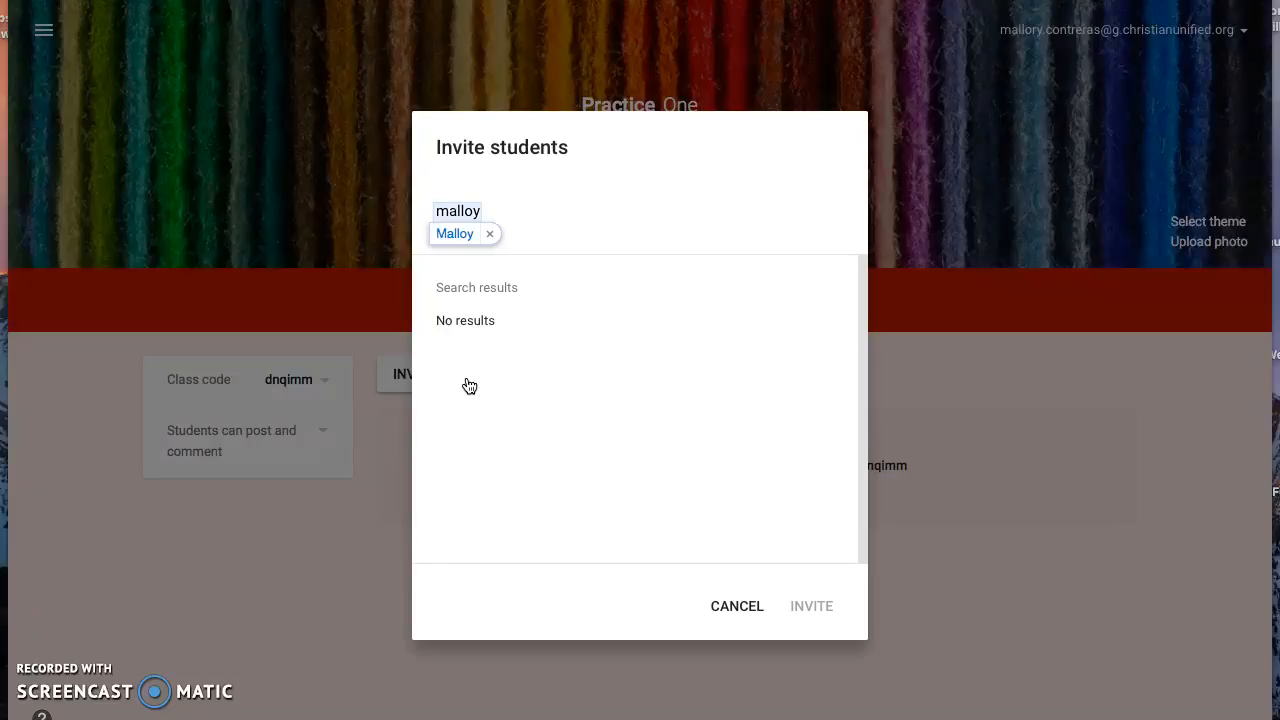
pyautogui.press('BackSpace')
pyautogui.press('BackSpace')
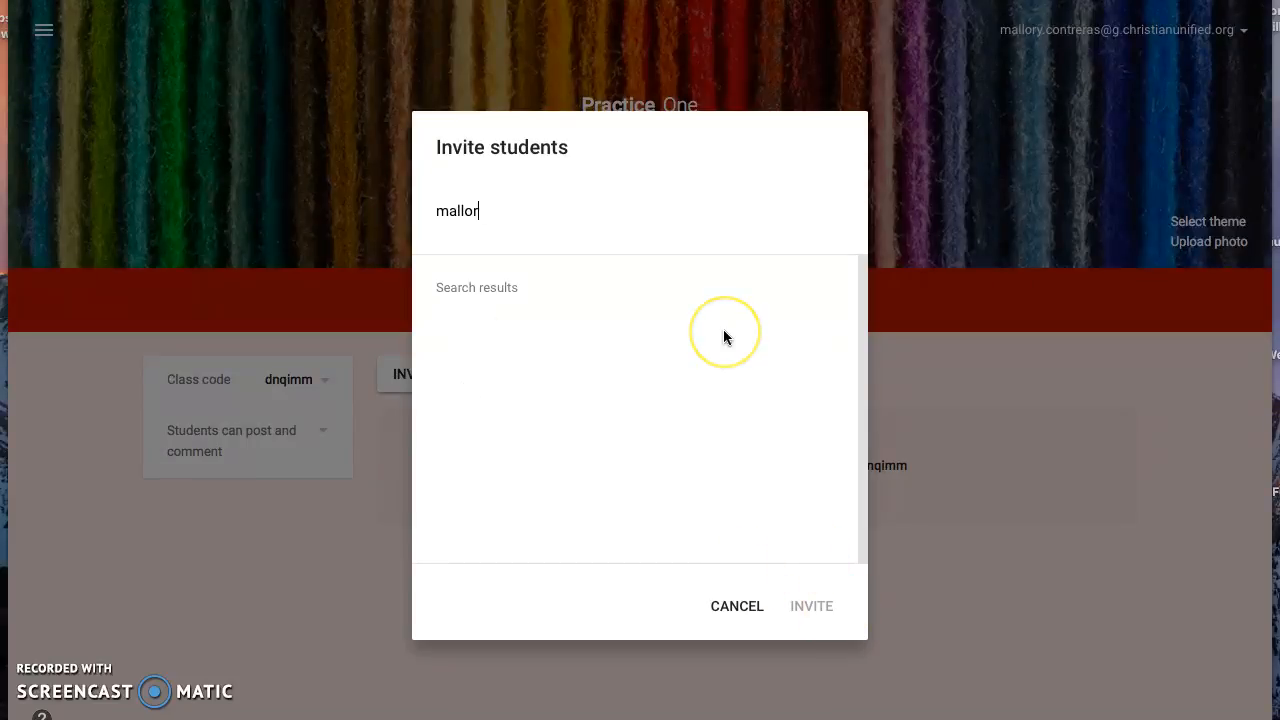
pyautogui.press('BackSpace')
pyautogui.press('BackSpace')
pyautogui.press('BackSpace')
pyautogui.press('BackSpace')
pyautogui.press('BackSpace')
pyautogui.click(735, 607)
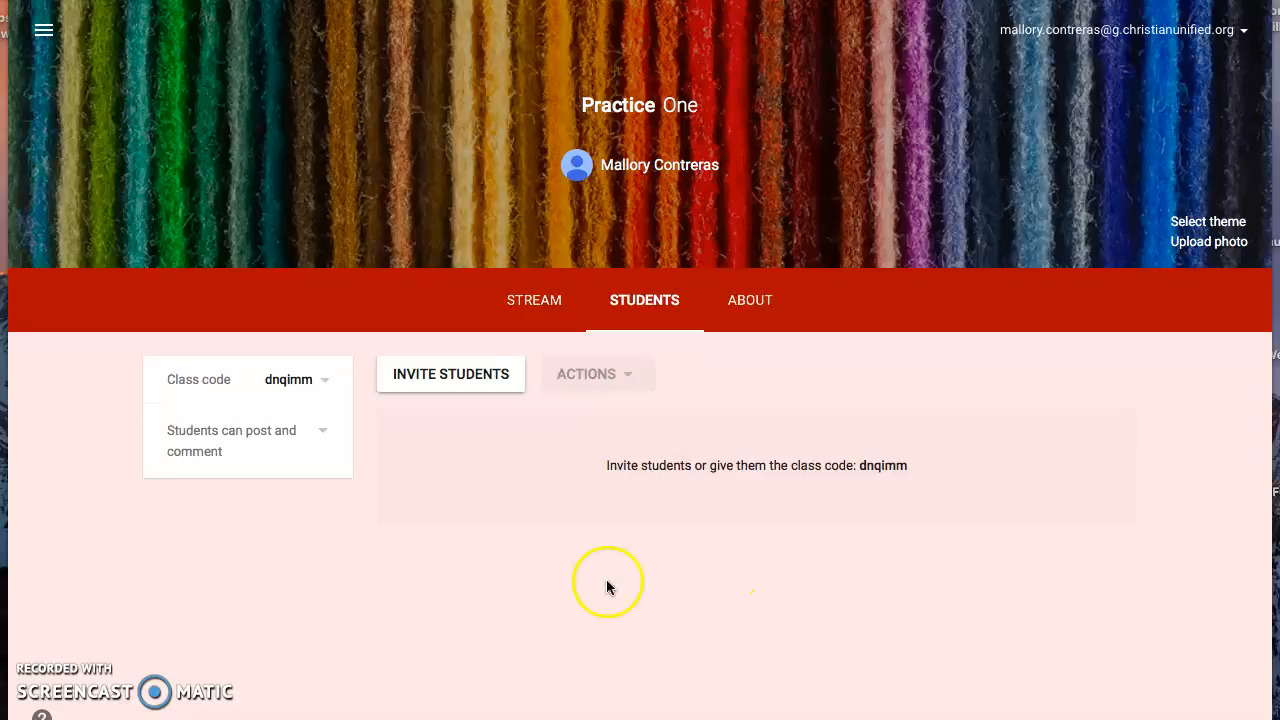
# Set the class's posting permission to "Students can only comment"
pyautogui.click(332, 439)
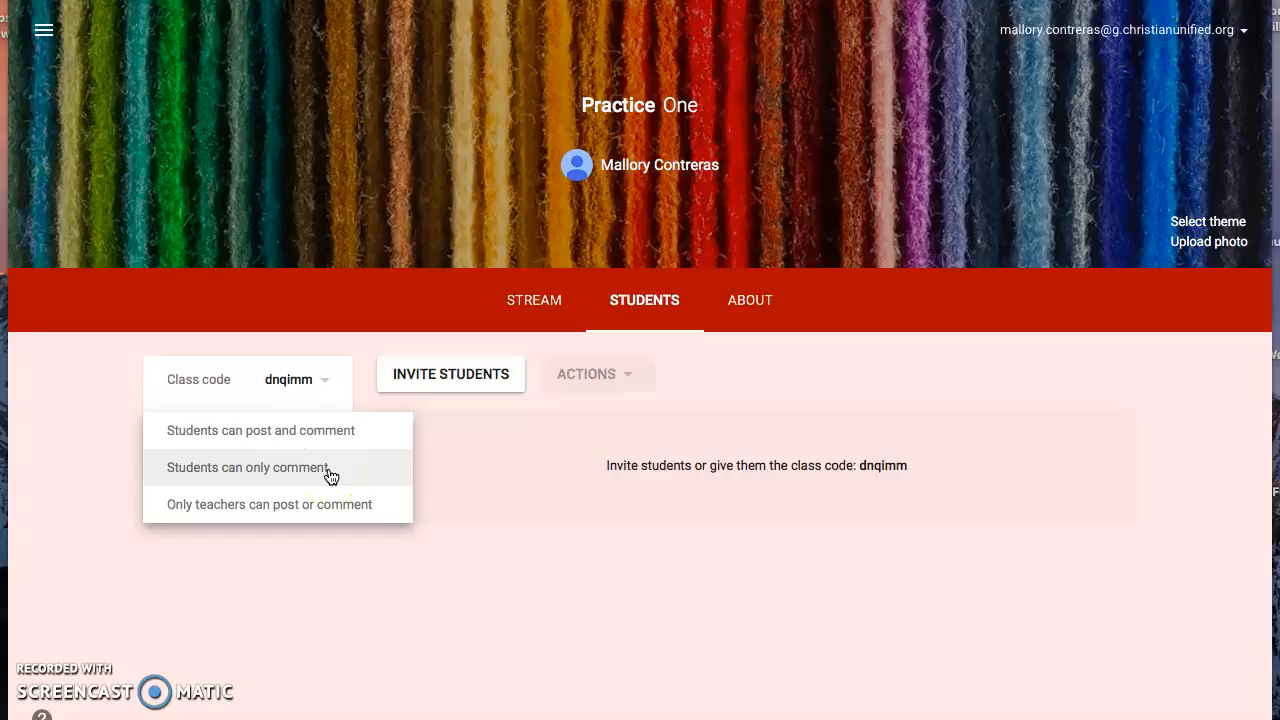
pyautogui.click(334, 505)
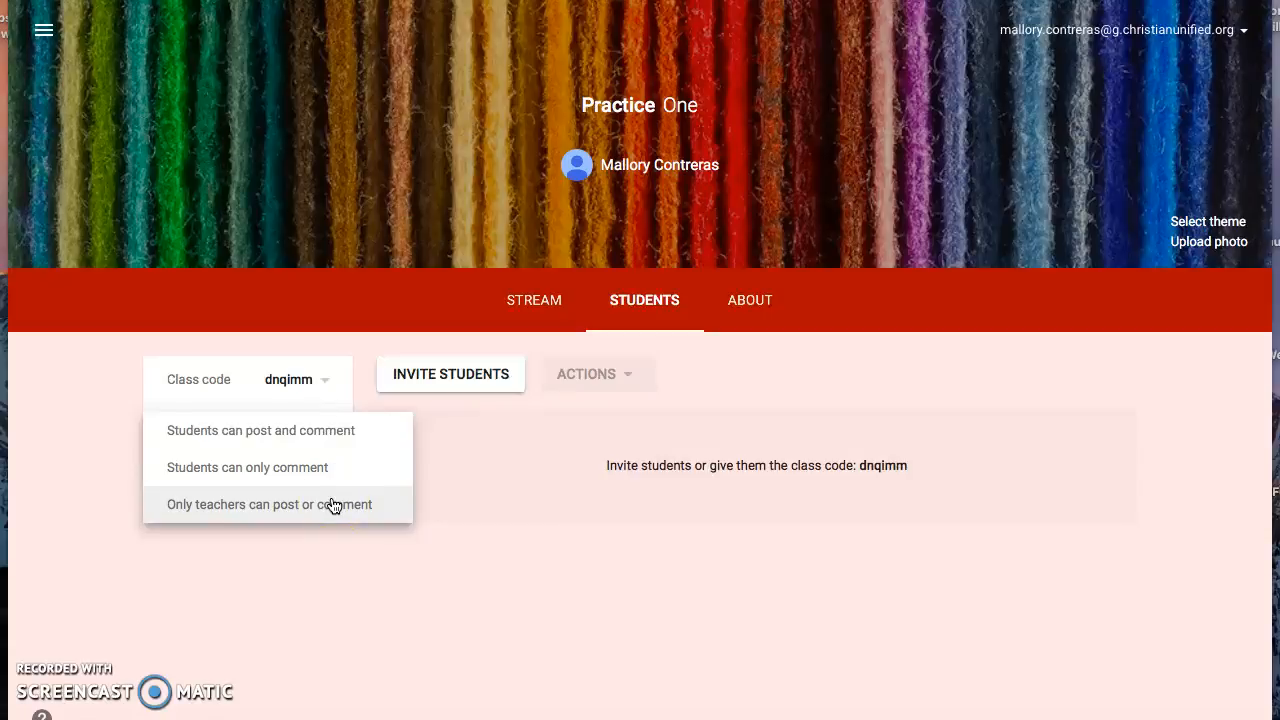
pyautogui.click(312, 472)
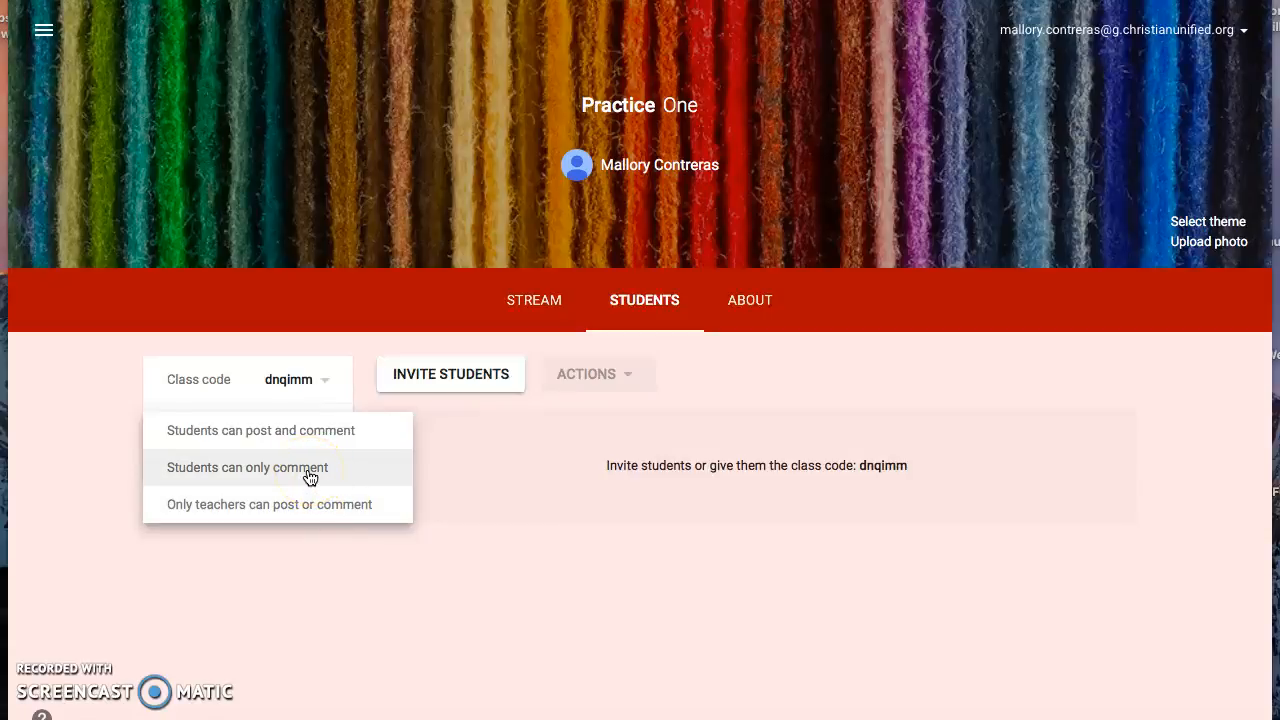
pyautogui.click(310, 478)
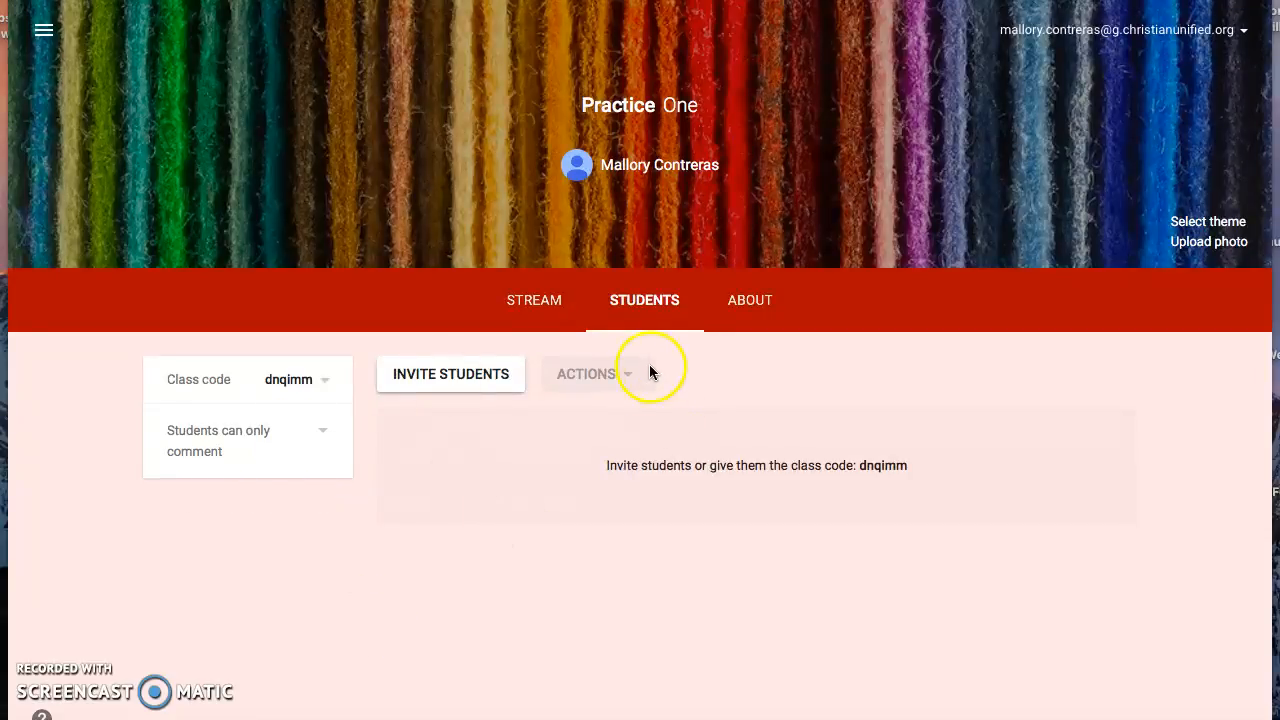
# Start a new assignment in the class stream for all students, titled "Math Problems 1-3"
pyautogui.click(565, 304)
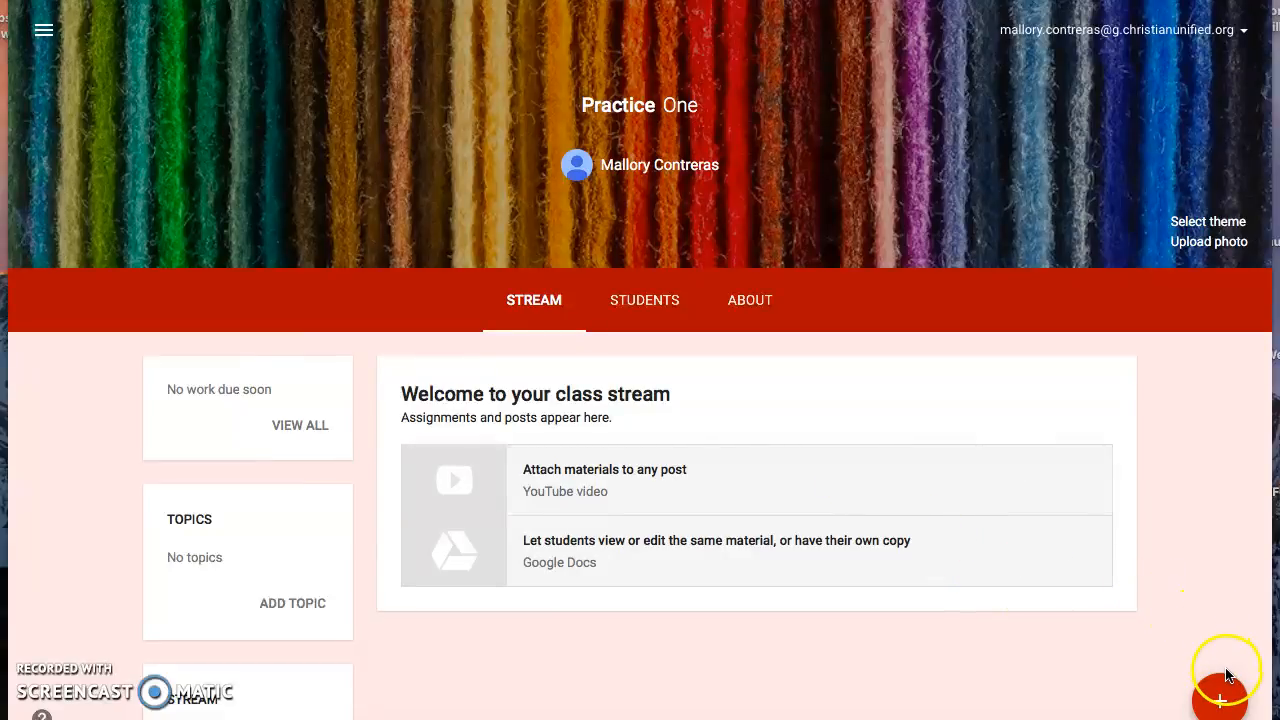
pyautogui.moveTo(1229, 697)
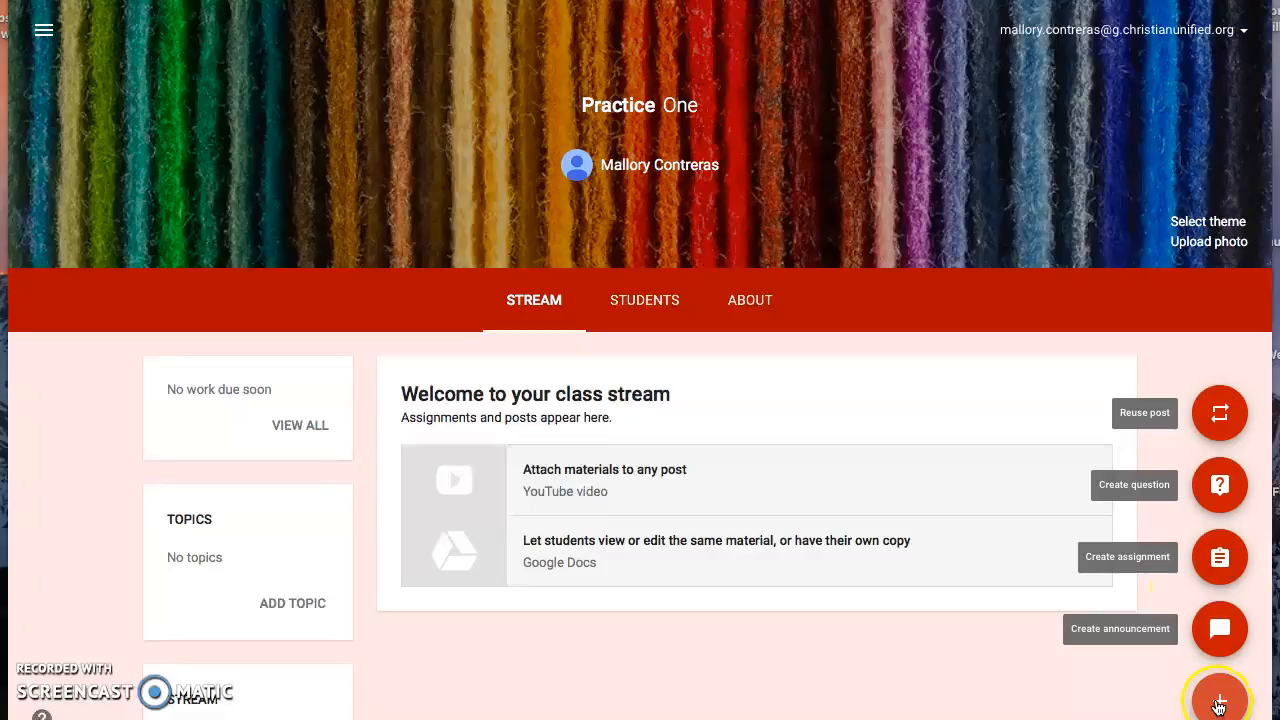
pyautogui.click(1215, 562)
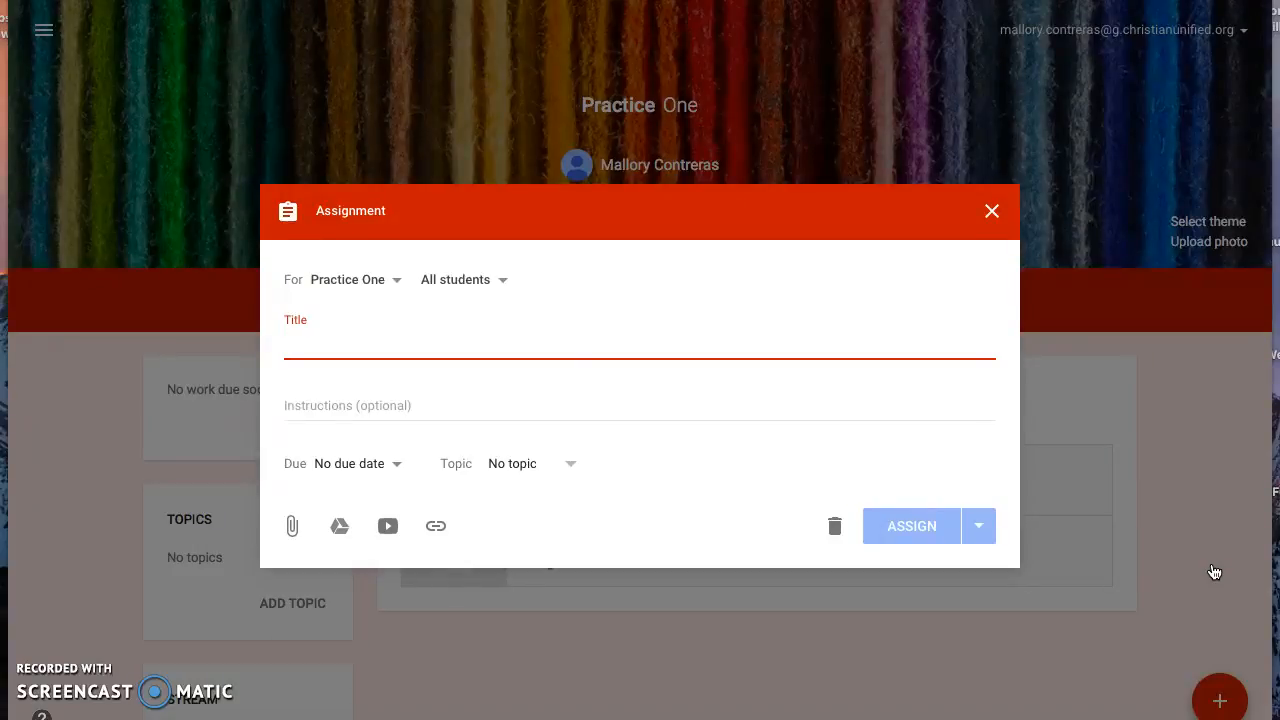
pyautogui.write('Math Problem')
pyautogui.press('BackSpace')
pyautogui.press('BackSpace')
pyautogui.press('BackSpace')
pyautogui.write('lems ')
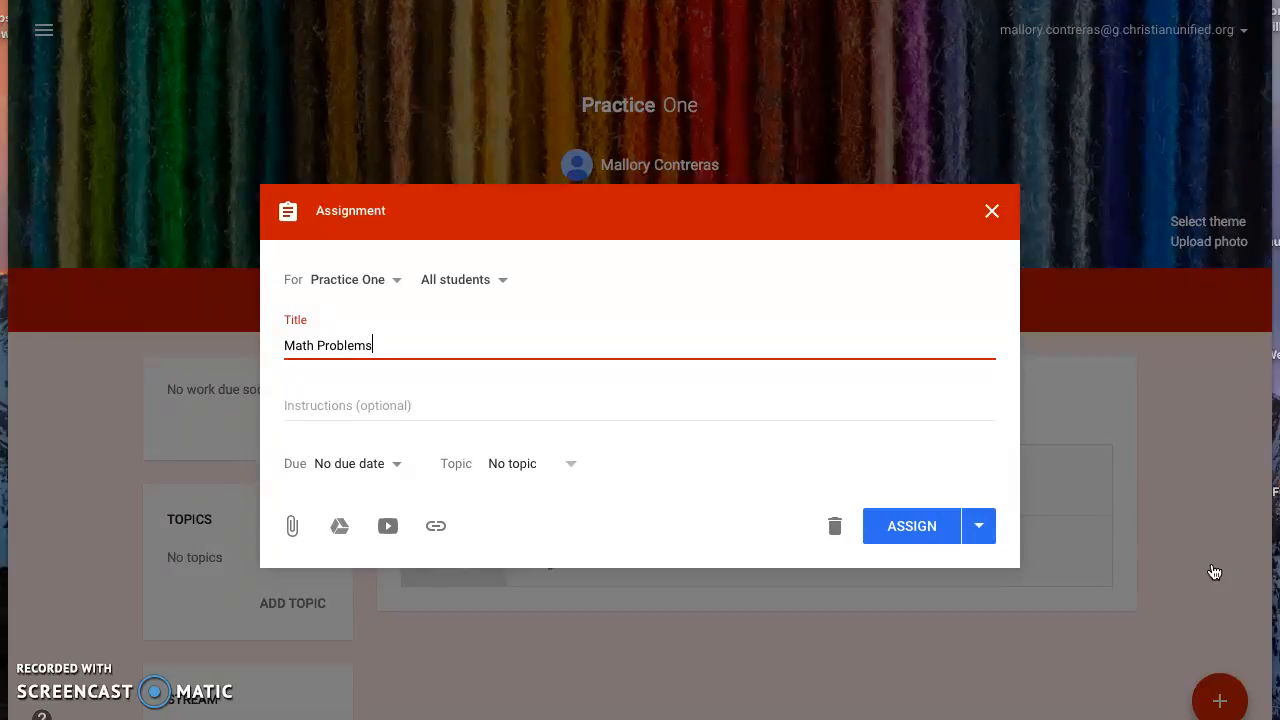
pyautogui.write('1-3')
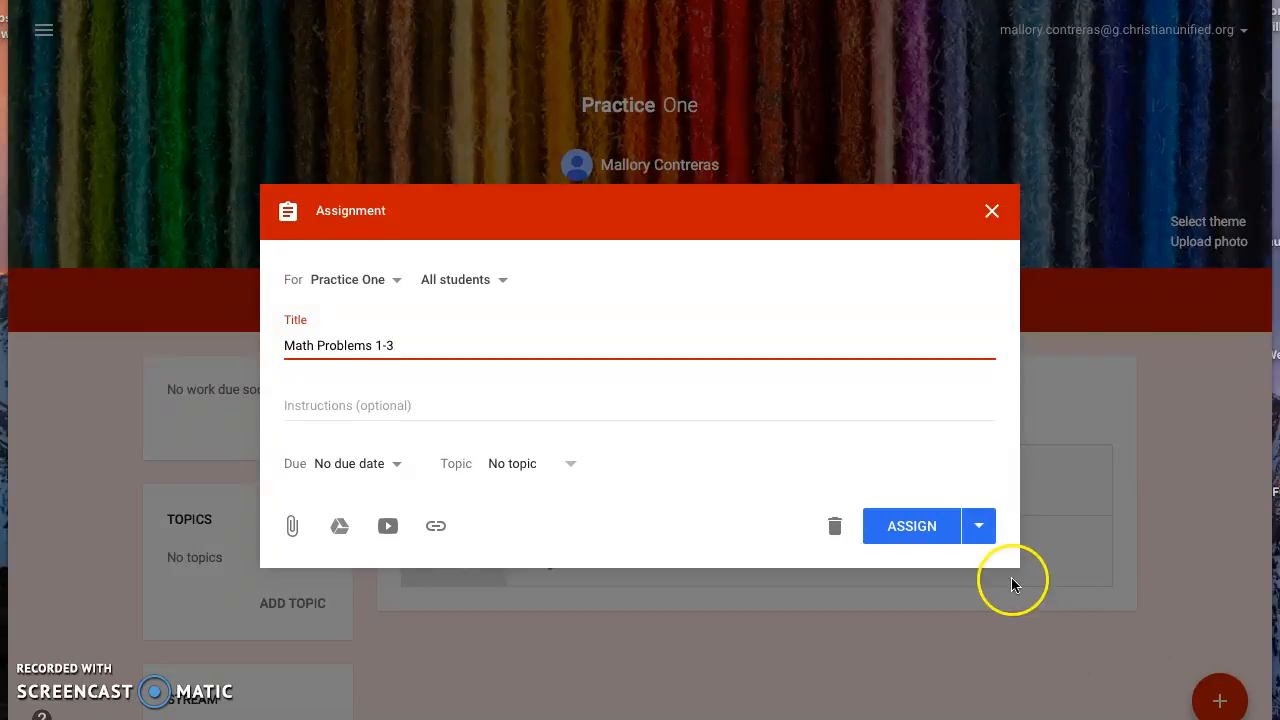
# Enter the assignment instructions "Please do math problems one through three, referencing your text book."
pyautogui.click(839, 396)
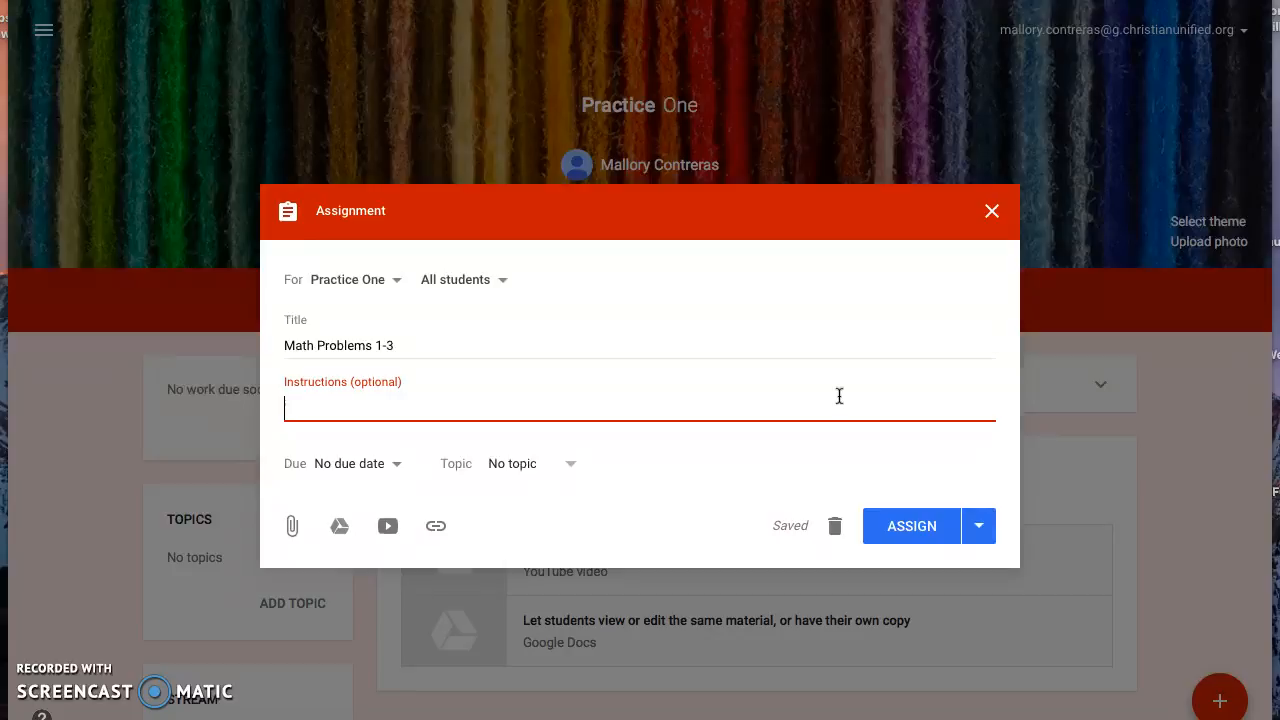
pyautogui.write('Please do math proble')
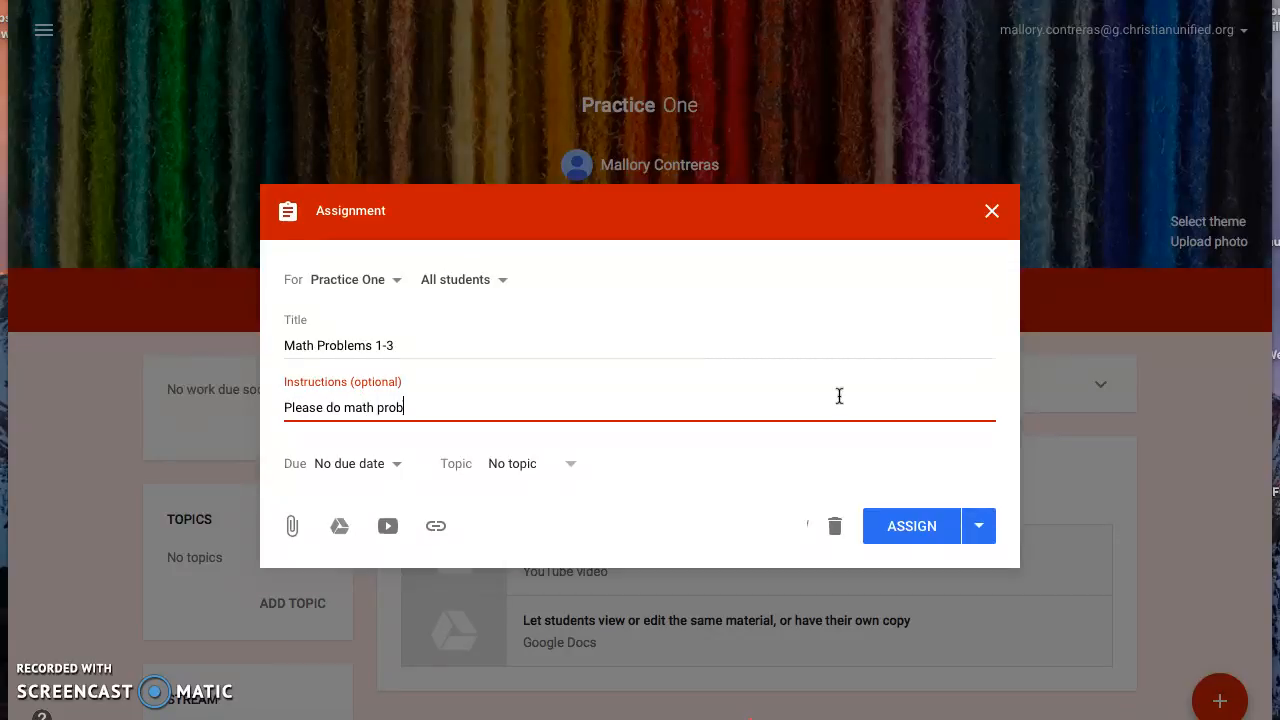
pyautogui.press('BackSpace')
pyautogui.write('lems one through three, refr')
pyautogui.press('BackSpace')
pyautogui.write('erences')
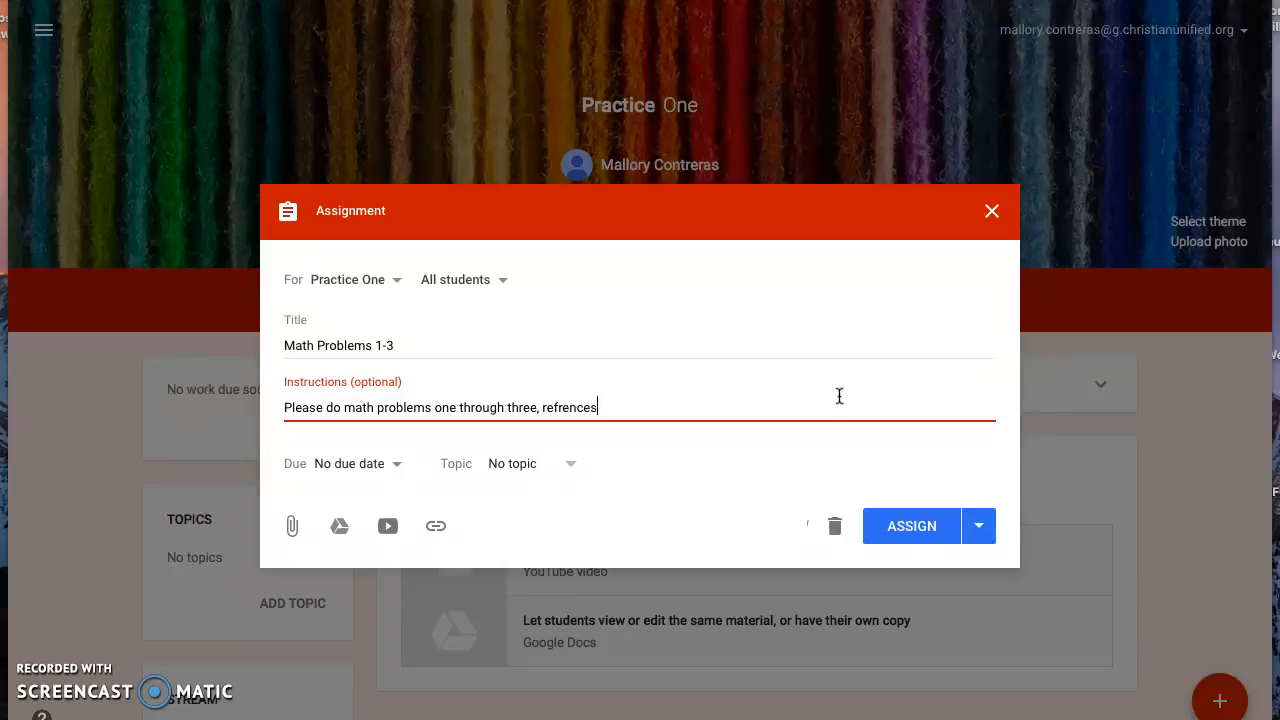
pyautogui.press('BackSpace')
pyautogui.press('BackSpace')
pyautogui.write('ing your text book.')
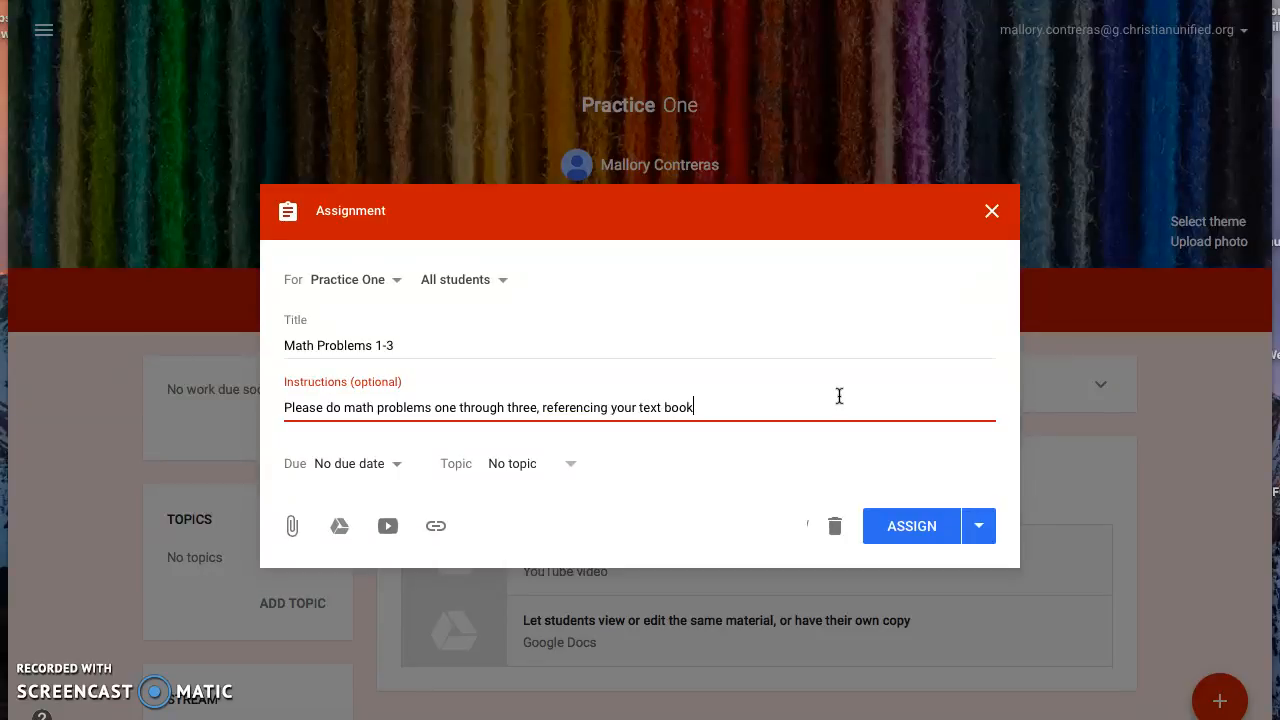
# Set the assignment's due date and time to Aug 3, 2017, 11:59 PM
pyautogui.click(390, 469)
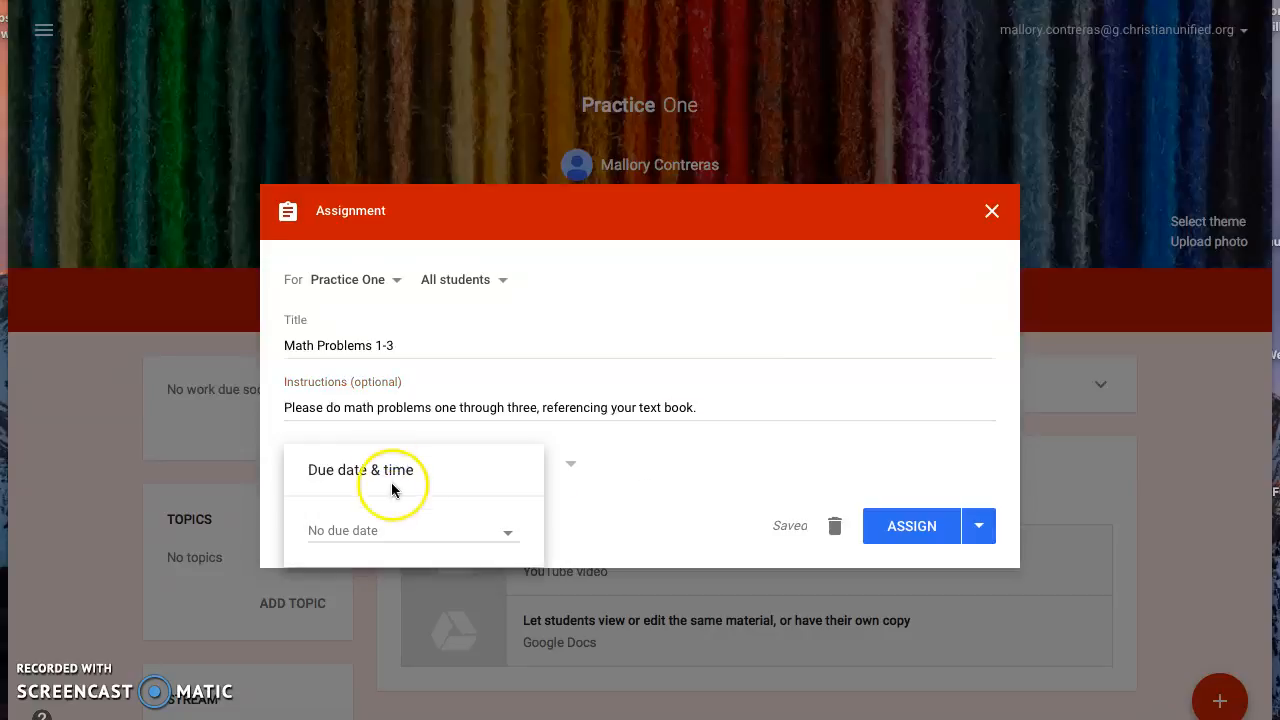
pyautogui.click(518, 530)
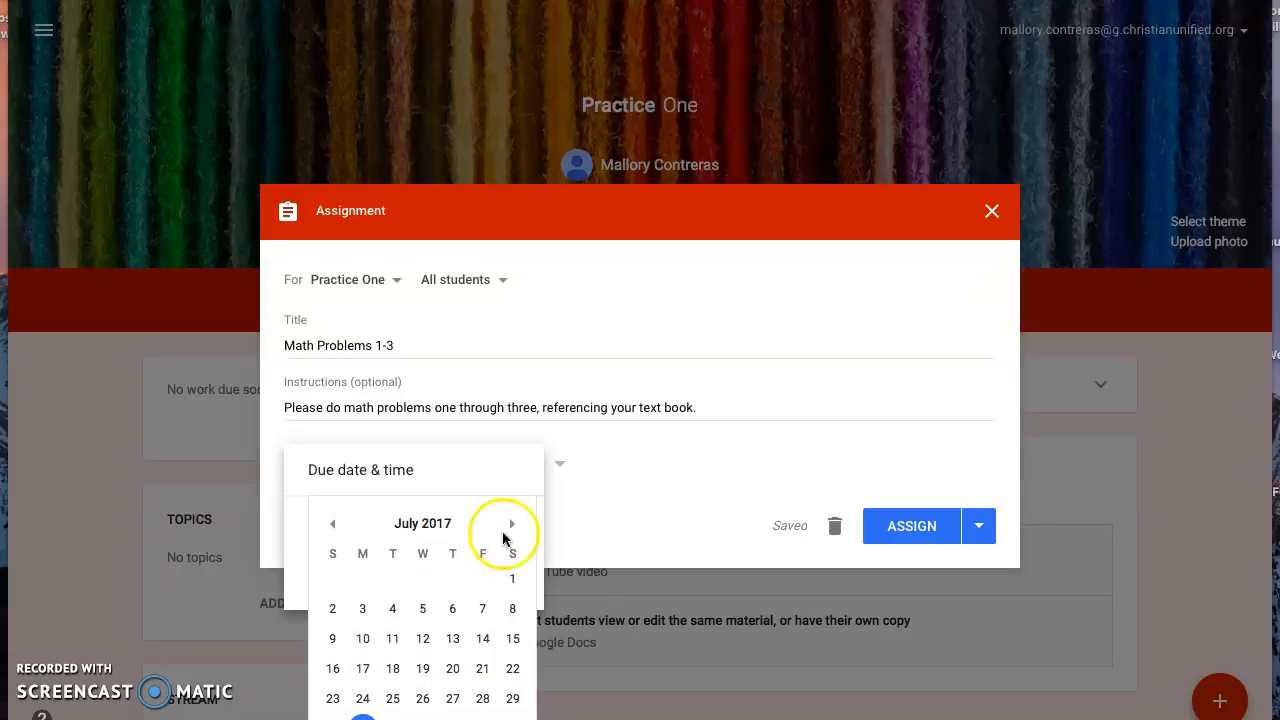
pyautogui.click(512, 523)
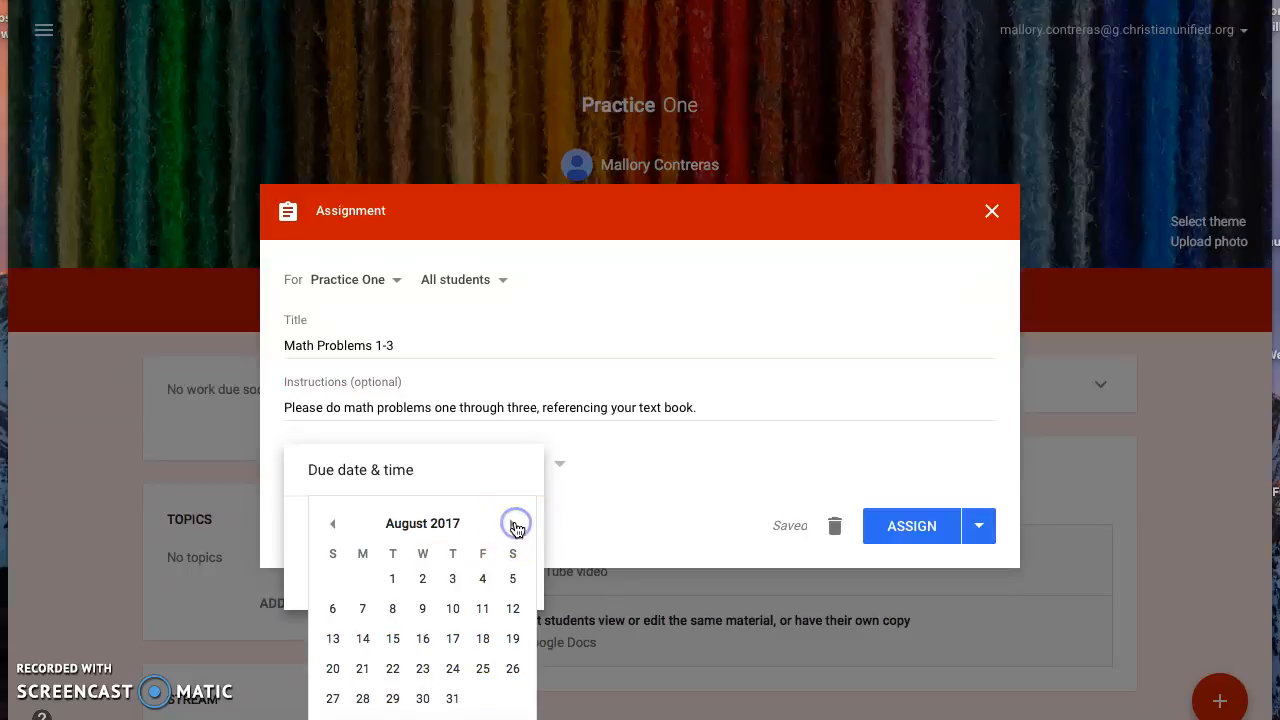
pyautogui.click(453, 580)
pyautogui.click(447, 578)
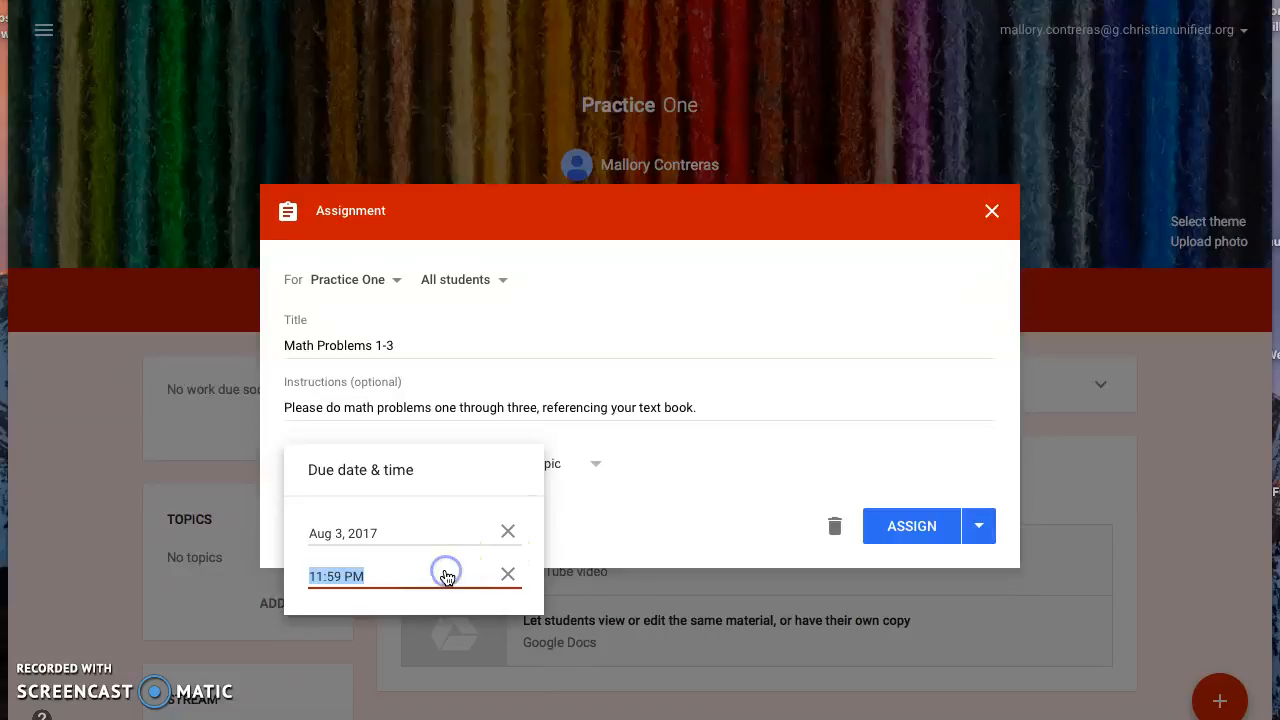
pyautogui.click(428, 571)
pyautogui.click(428, 571)
pyautogui.click(677, 523)
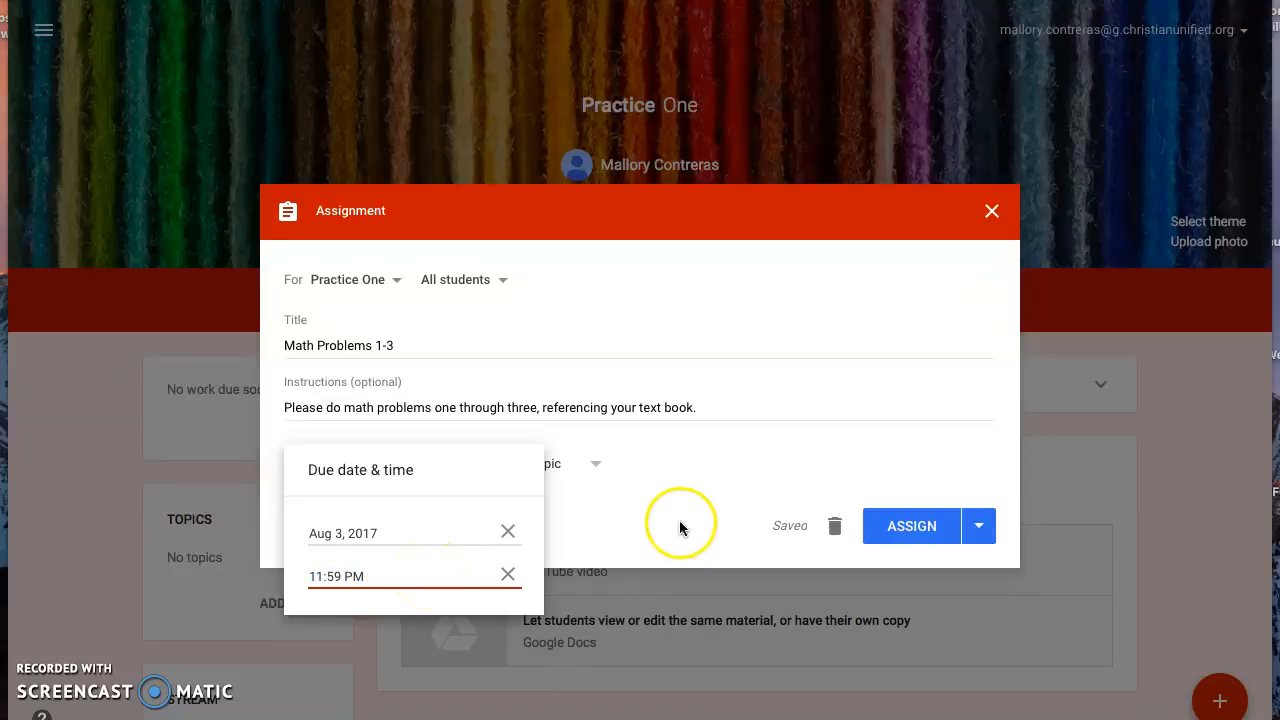
# Create a new topic named "Math" for the assignment
pyautogui.click(598, 467)
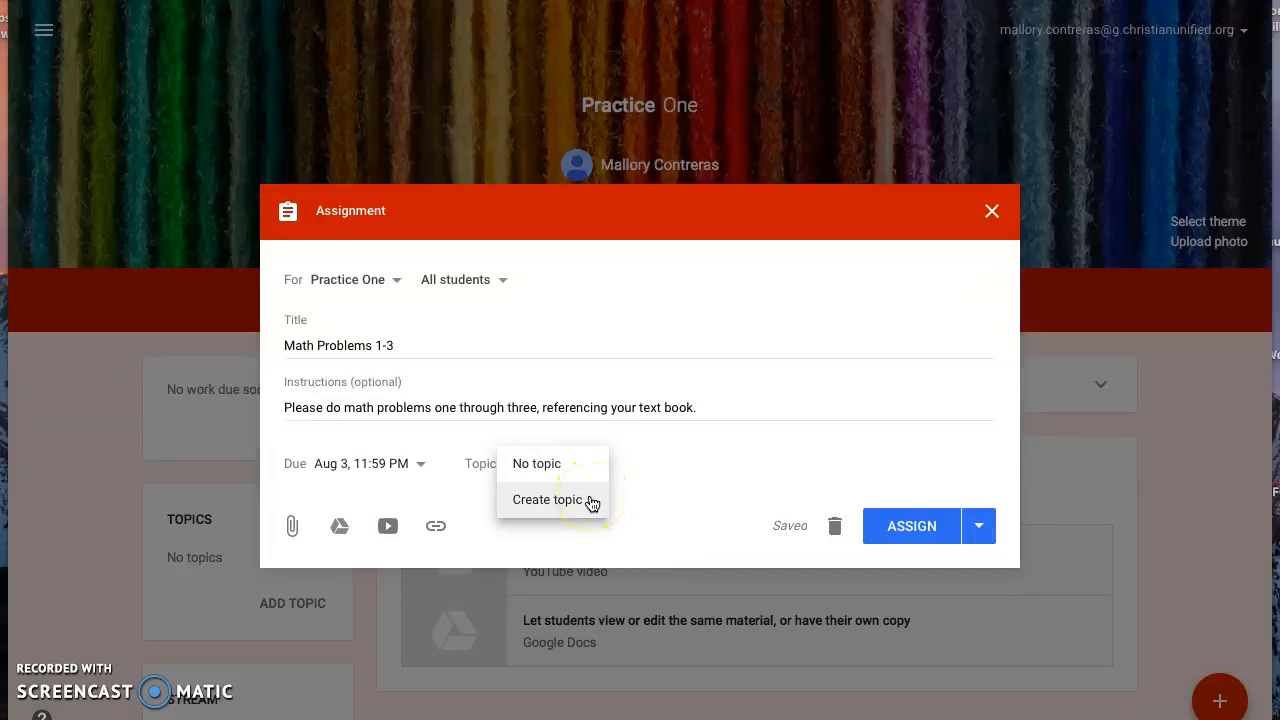
pyautogui.click(591, 501)
pyautogui.write('Math')
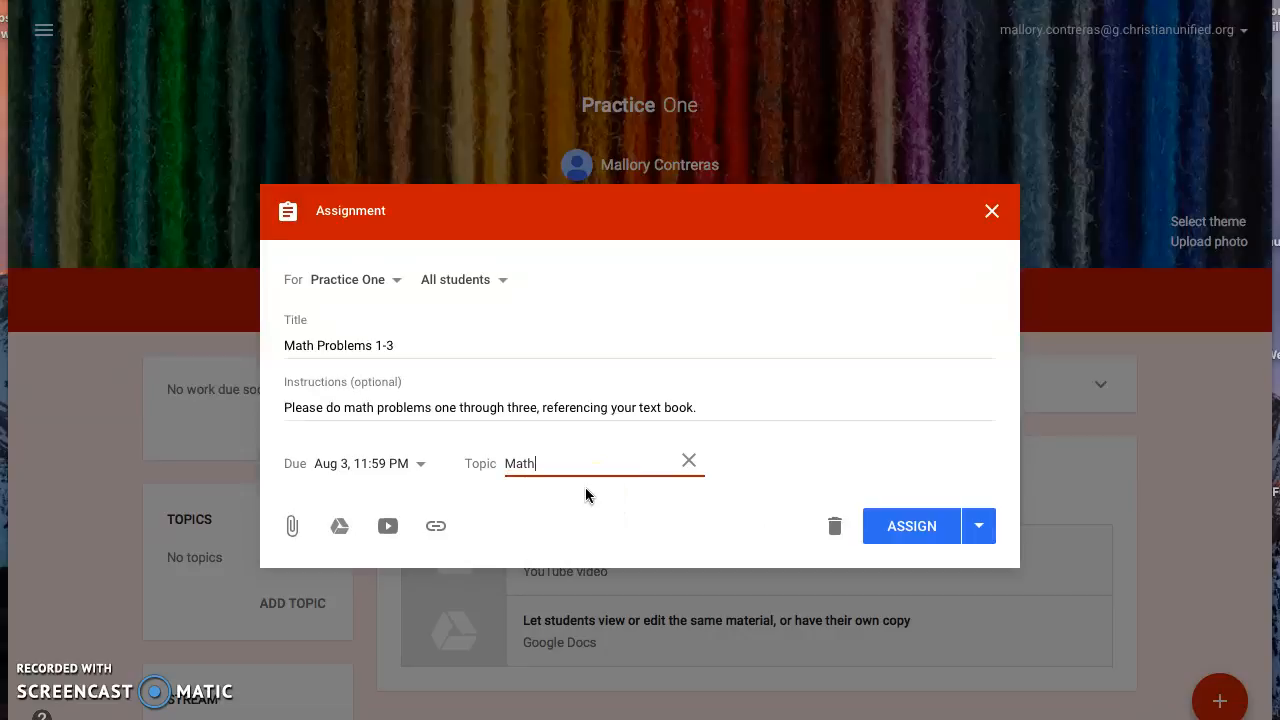
# Finish entering Math as the assignment's topic
pyautogui.click(573, 543)
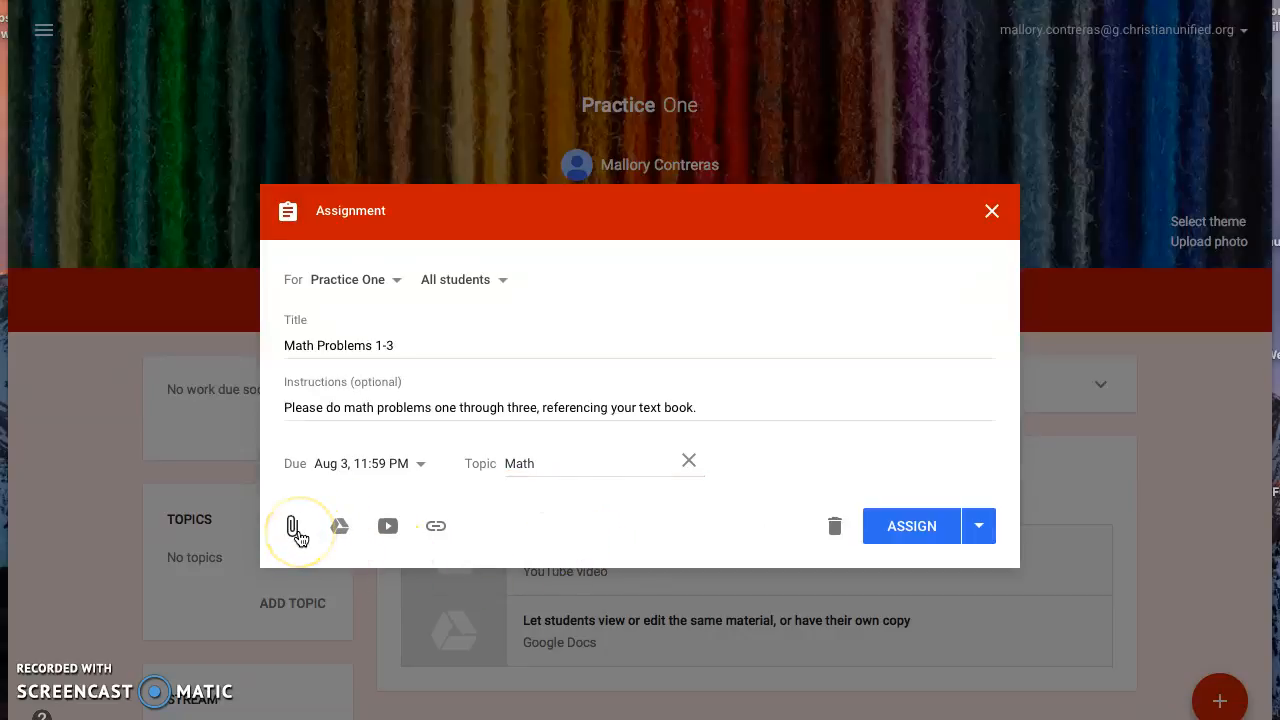
# Examine the assignment's attachment options for uploaded files, Google Drive items and YouTube videos by search or URL, without attaching anything
pyautogui.click(294, 528)
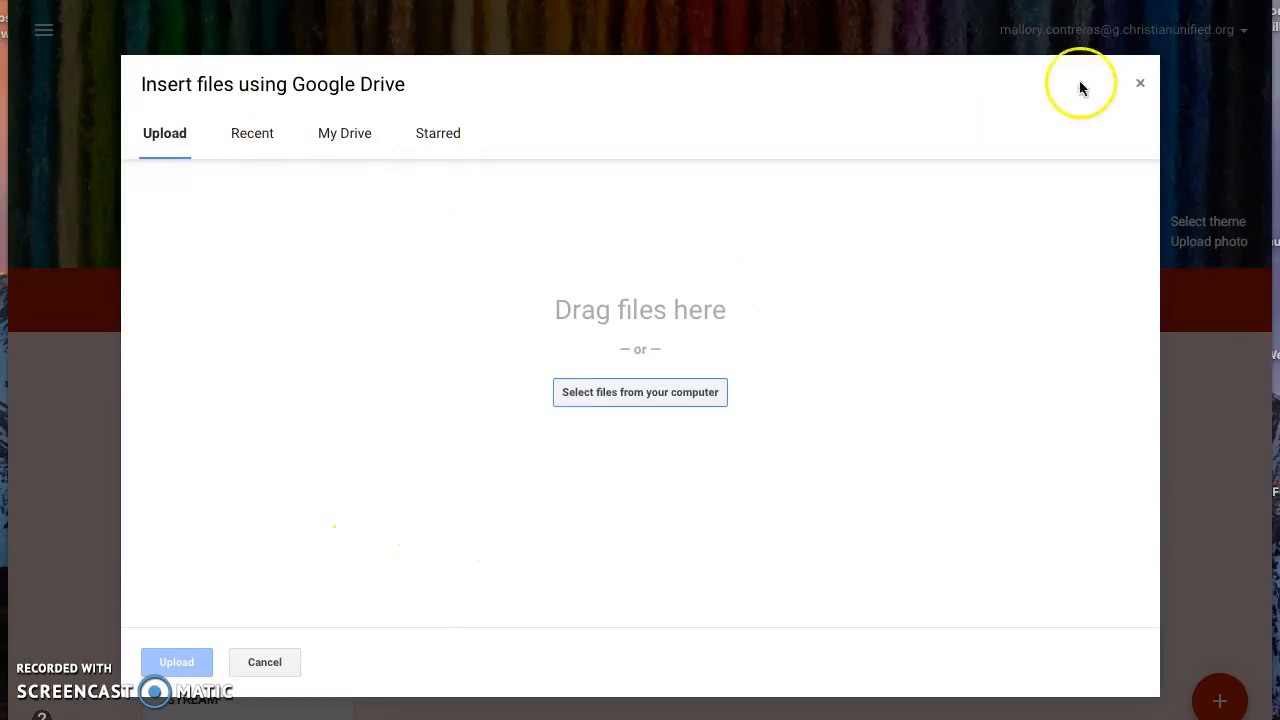
pyautogui.click(1143, 87)
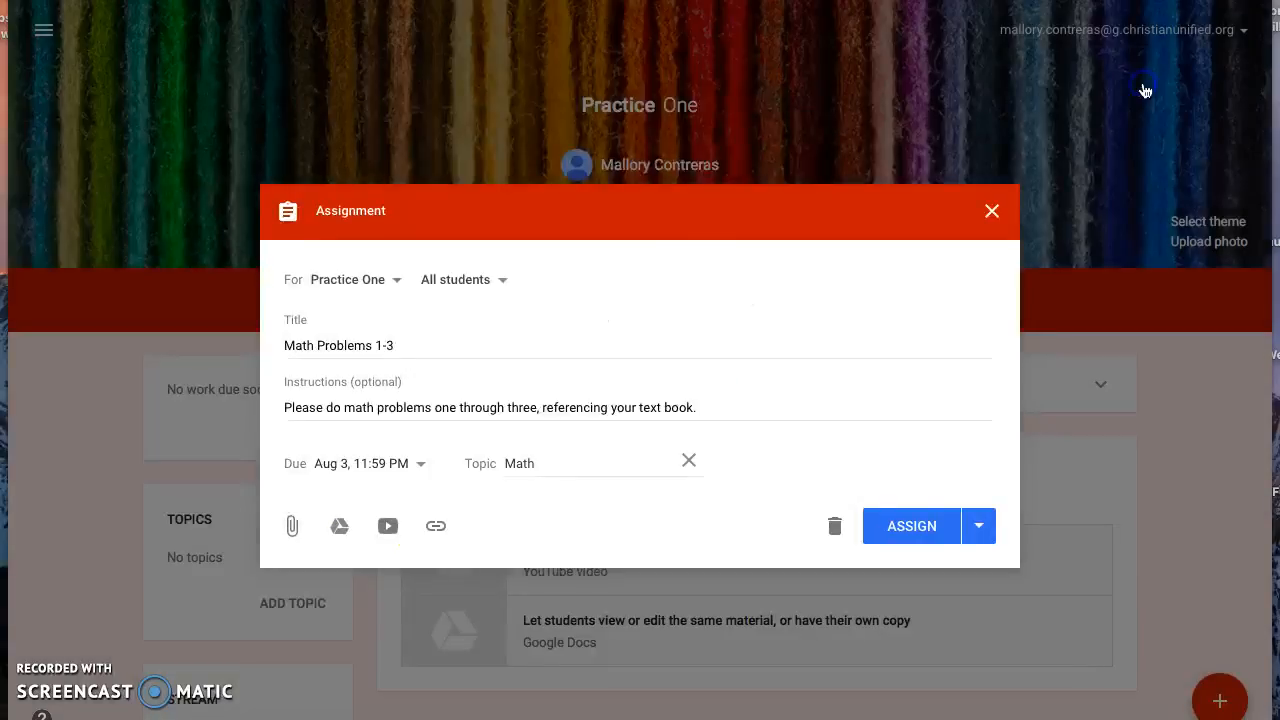
pyautogui.click(340, 527)
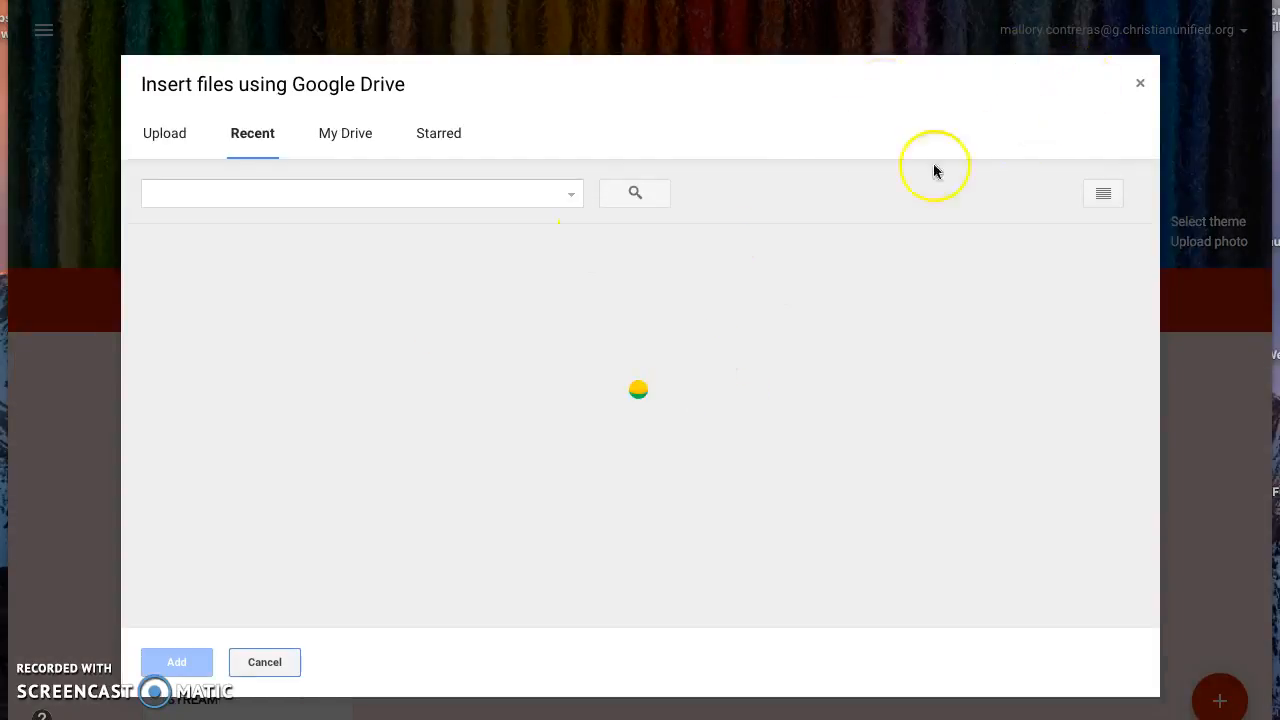
pyautogui.click(1140, 86)
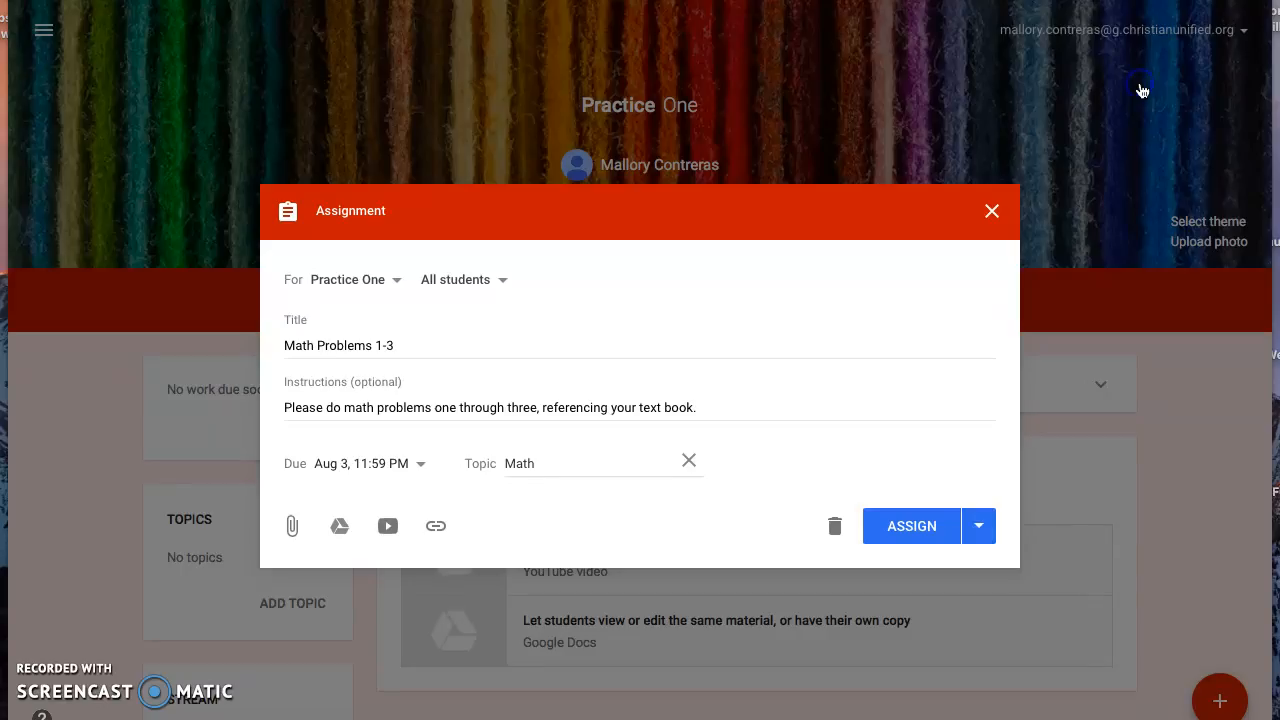
pyautogui.click(388, 527)
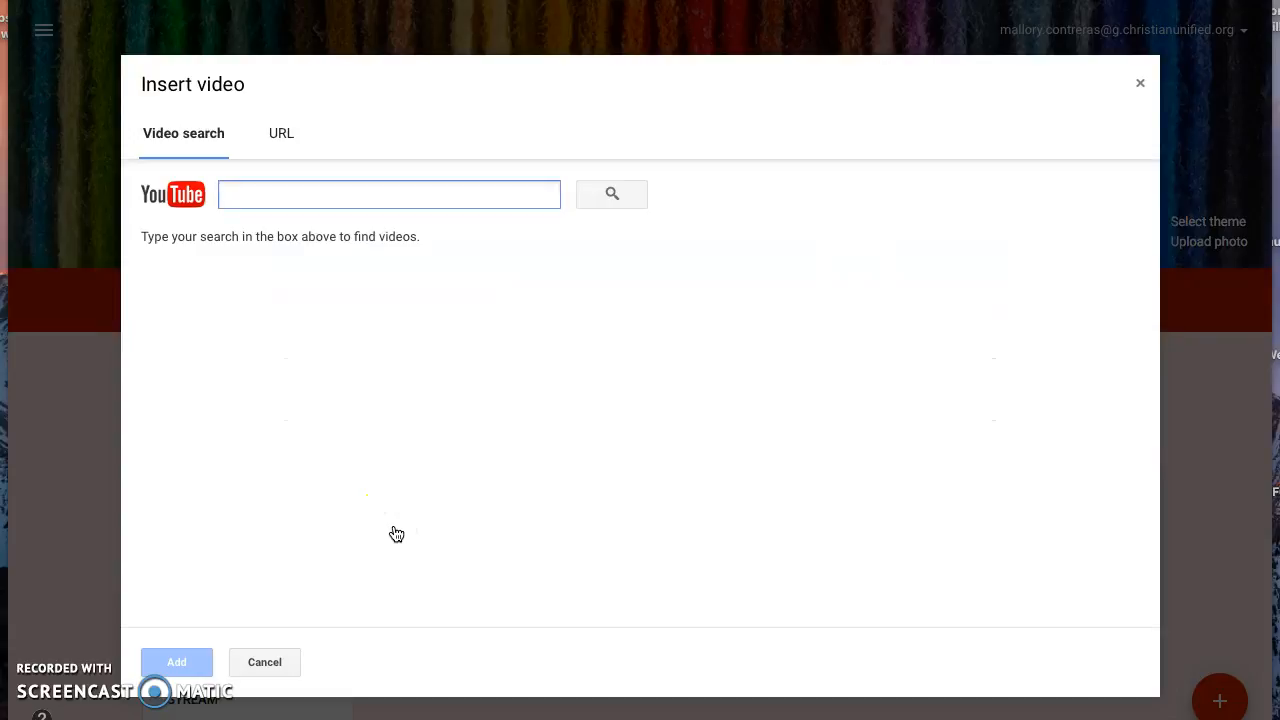
pyautogui.click(288, 133)
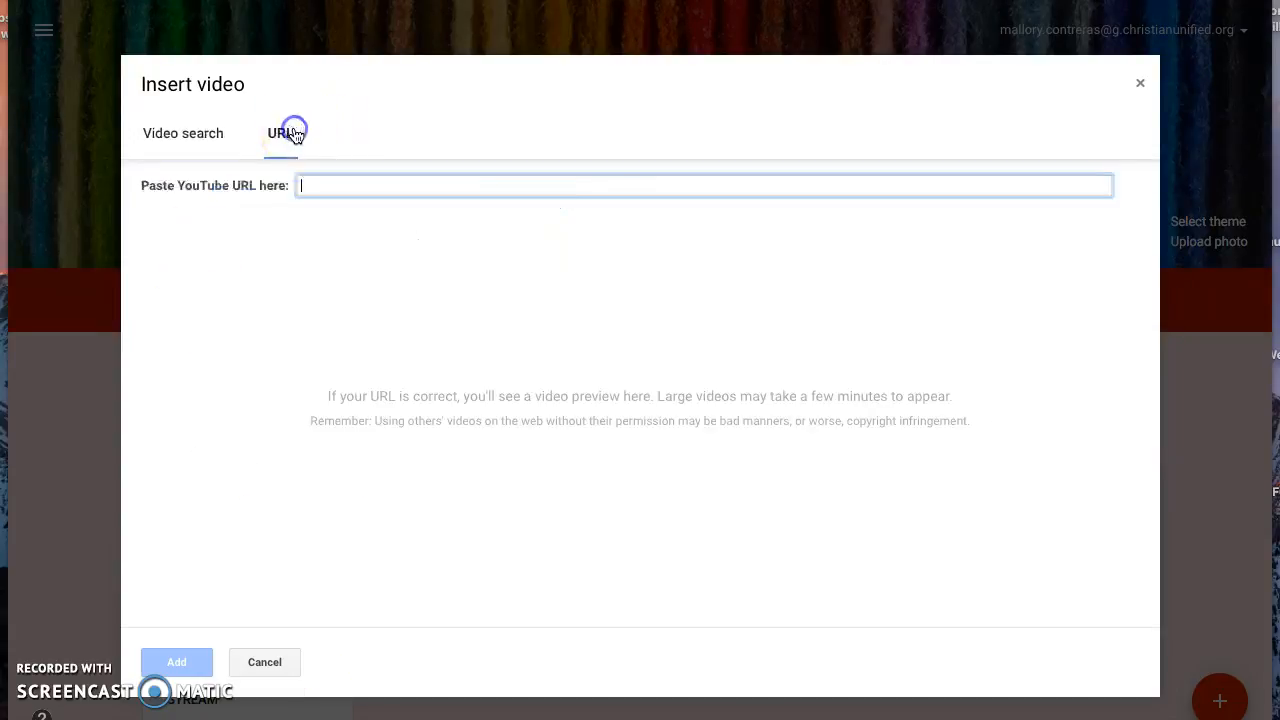
pyautogui.click(208, 134)
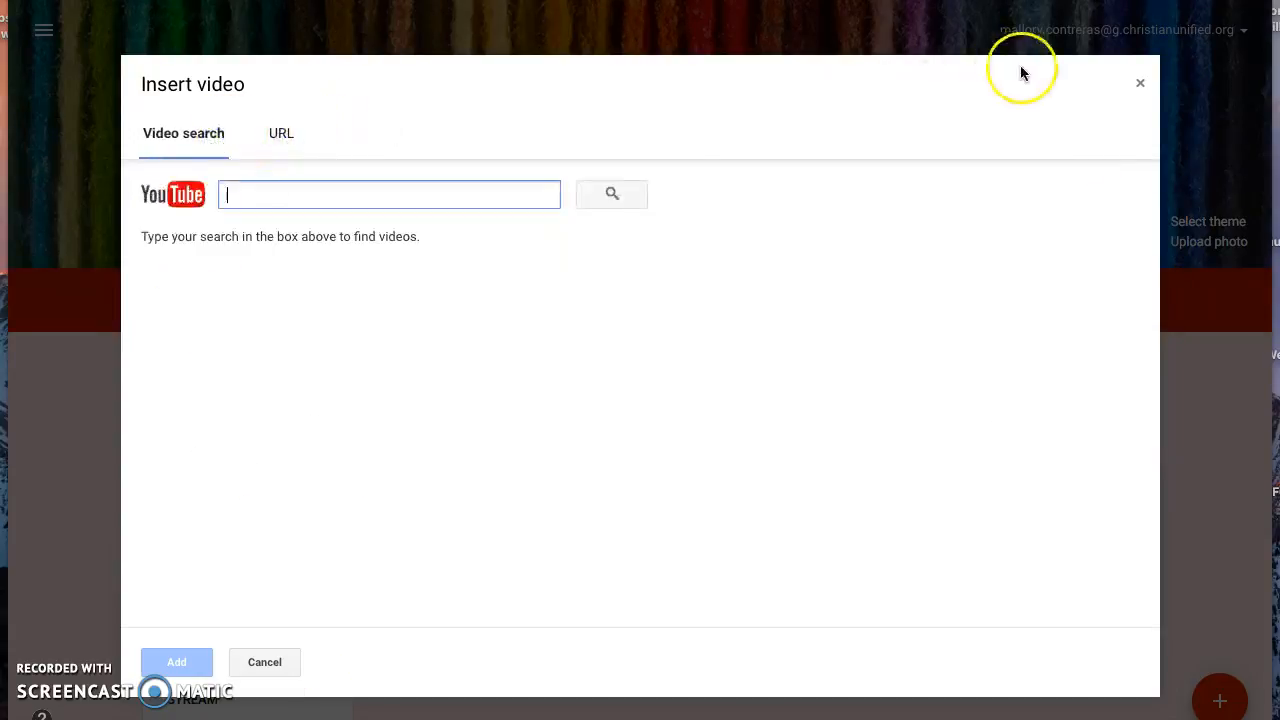
pyautogui.click(1141, 85)
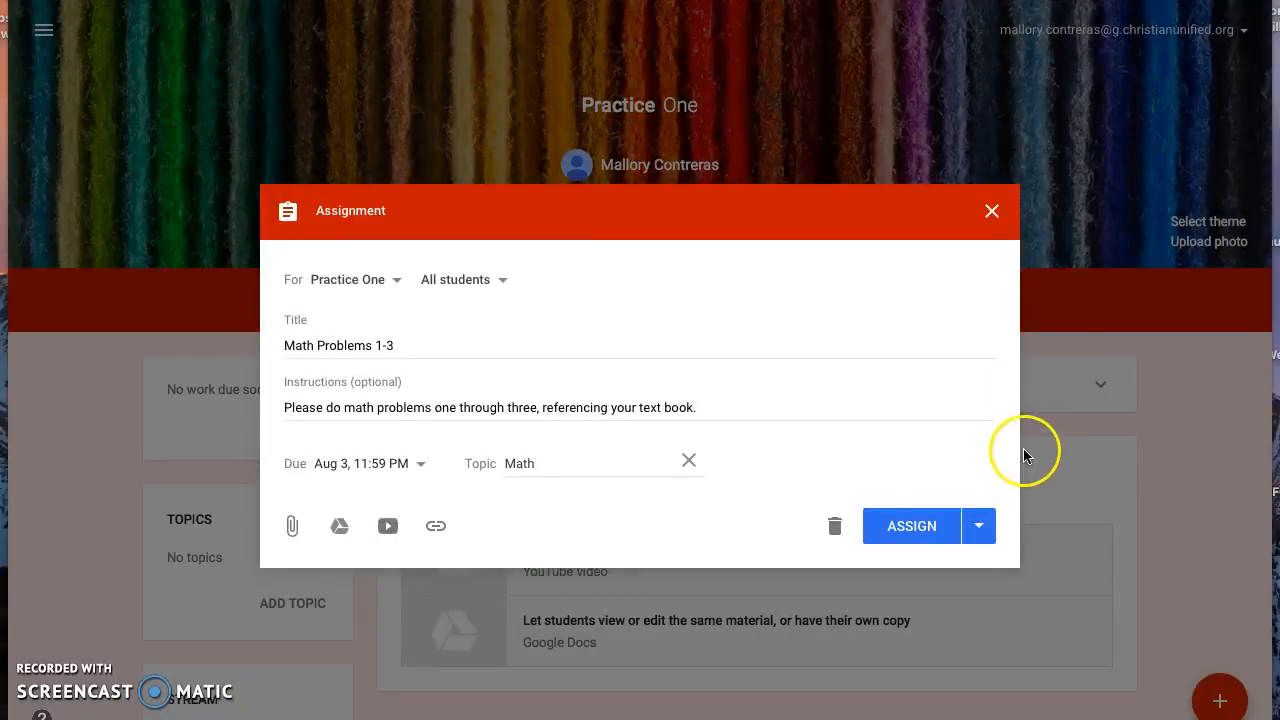
# Schedule the Math Problems 1-3 assignment to post on Aug 1, 2017 at 8:00 AM
pyautogui.click(980, 536)
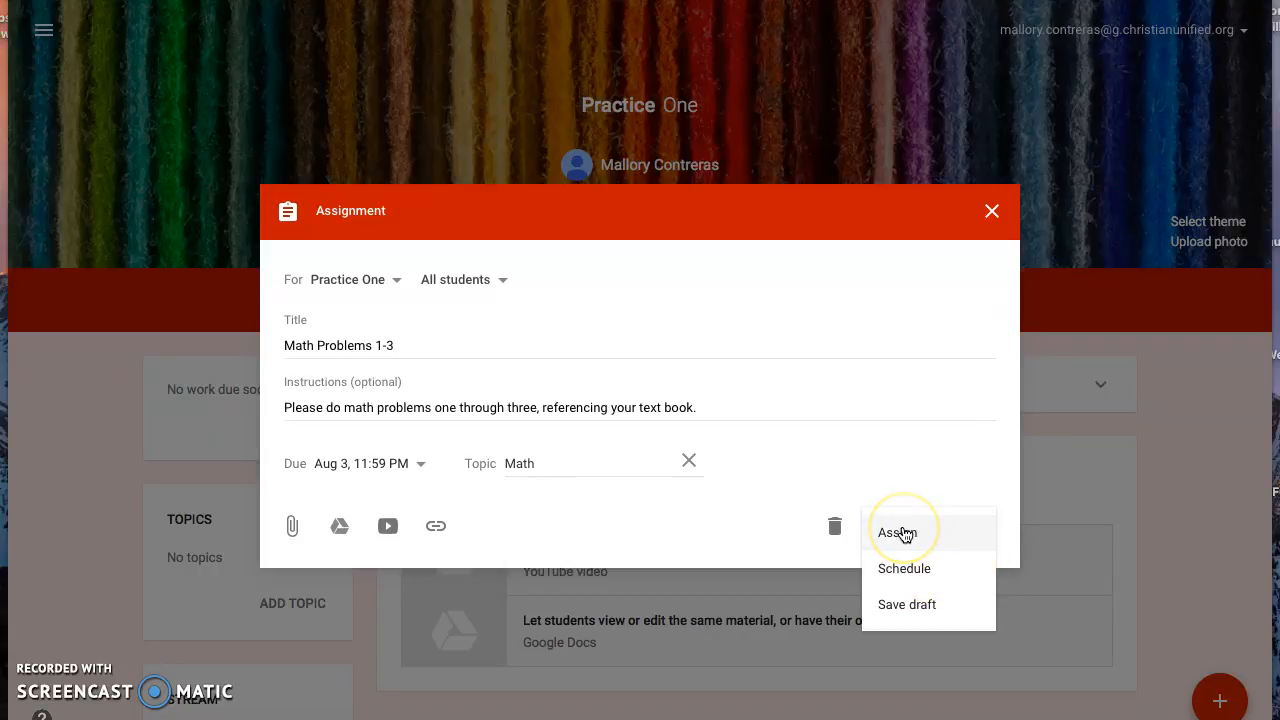
pyautogui.click(907, 572)
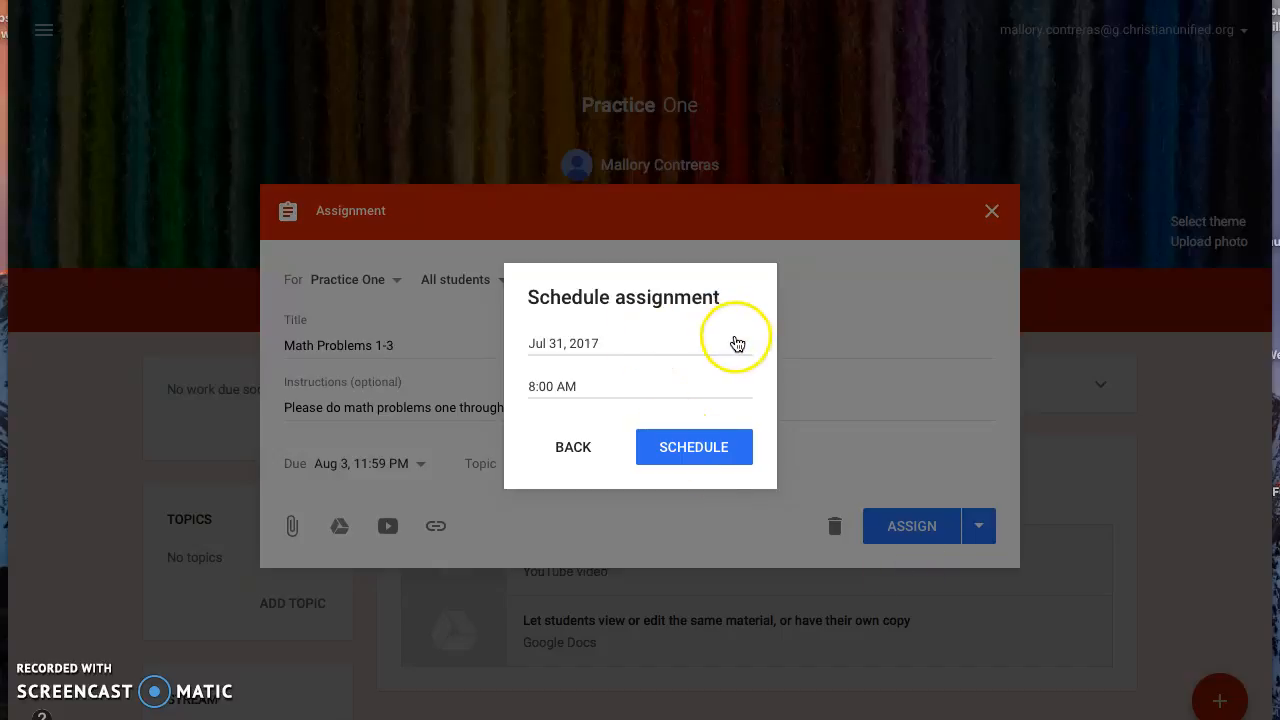
pyautogui.click(737, 343)
pyautogui.click(735, 388)
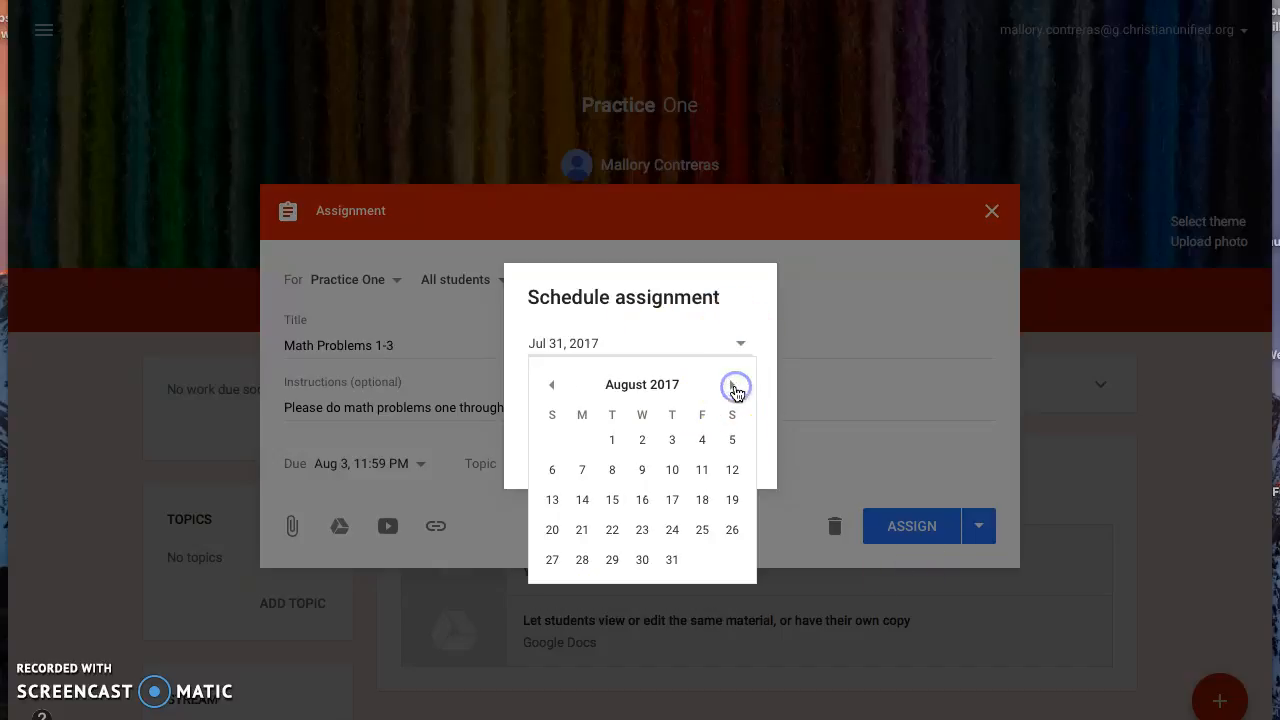
pyautogui.click(612, 441)
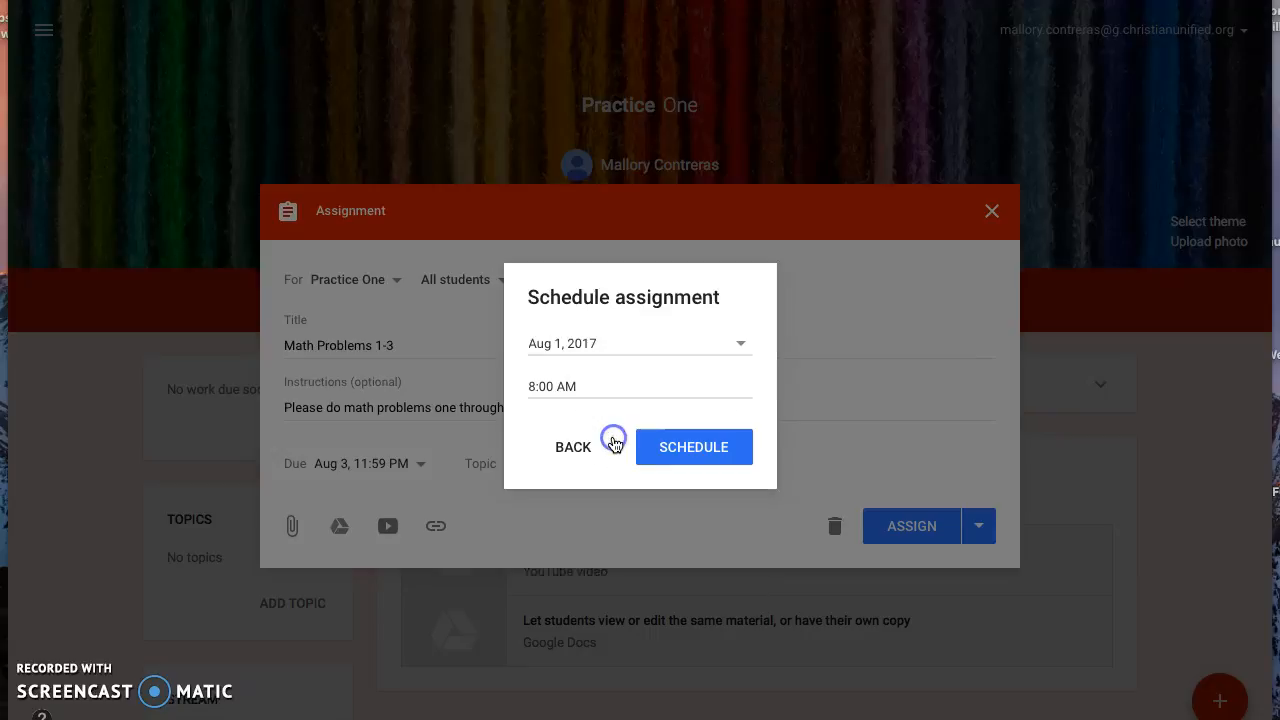
pyautogui.click(700, 453)
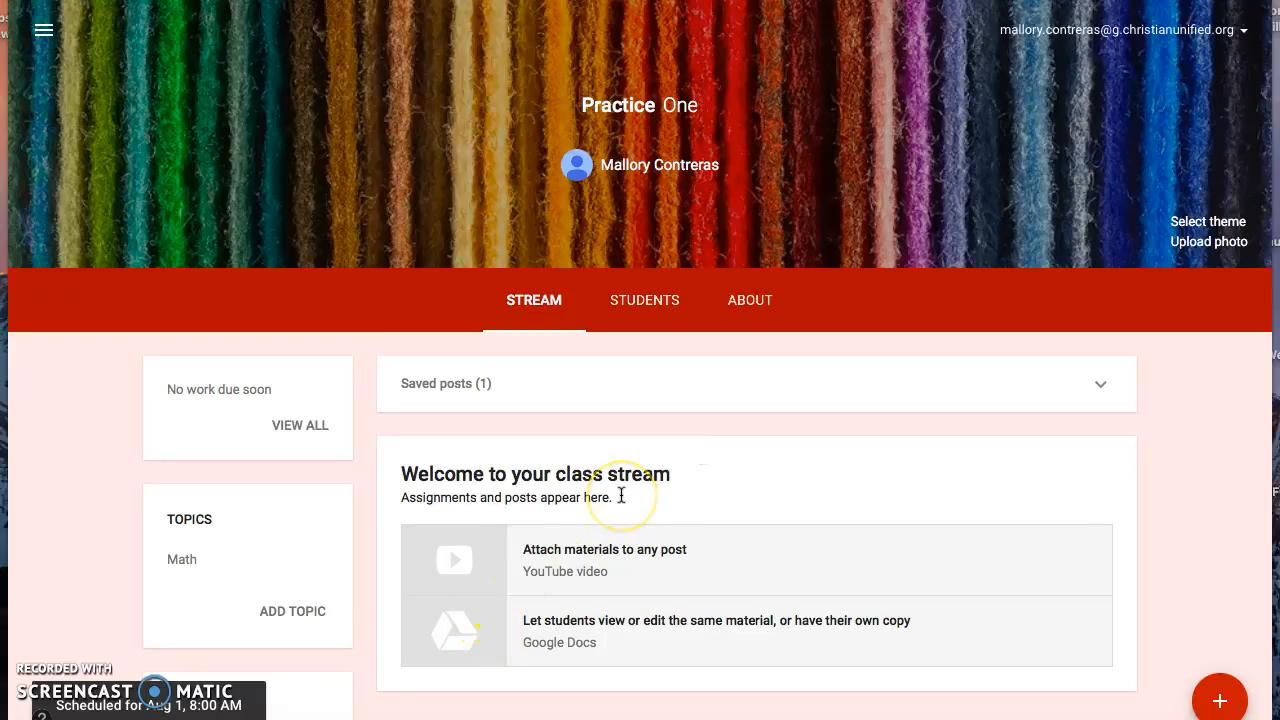
# Open the scheduled Math Problems 1-3 assignment from the saved posts and submit its schedule again
pyautogui.scroll(-1, 620, 497)
pyautogui.scroll(1, 620, 497)
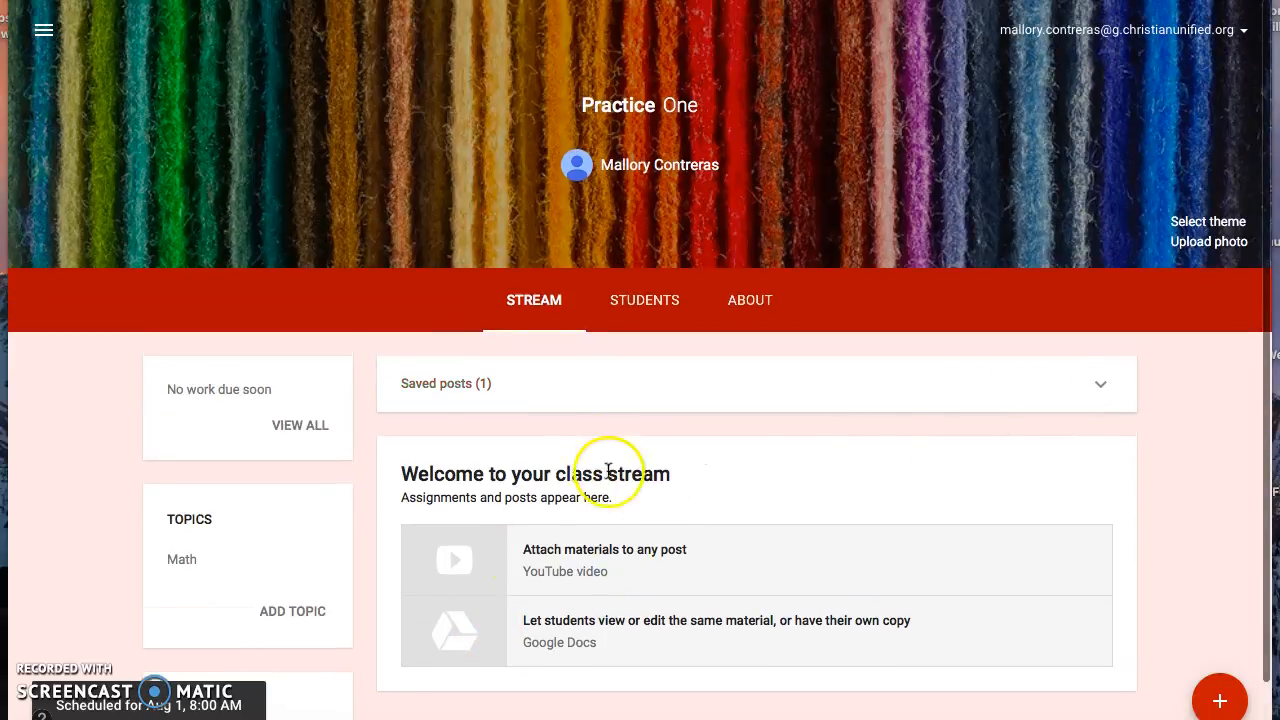
pyautogui.click(1098, 382)
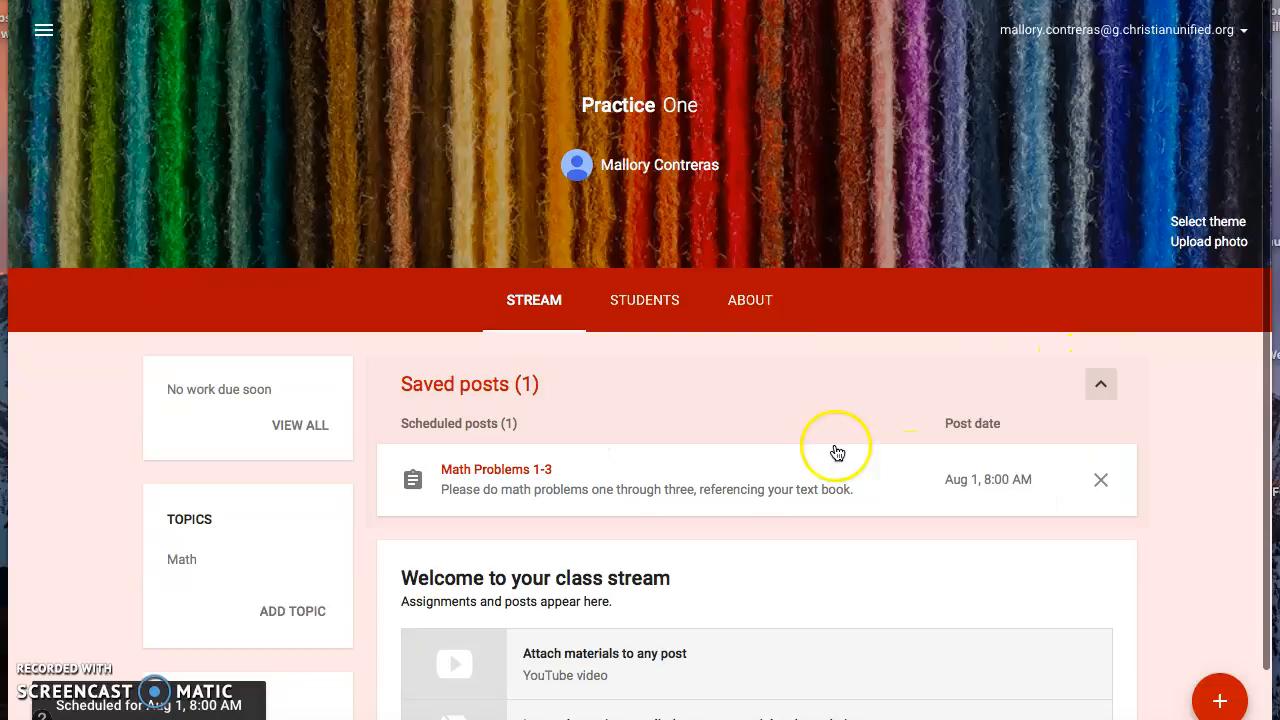
pyautogui.click(775, 485)
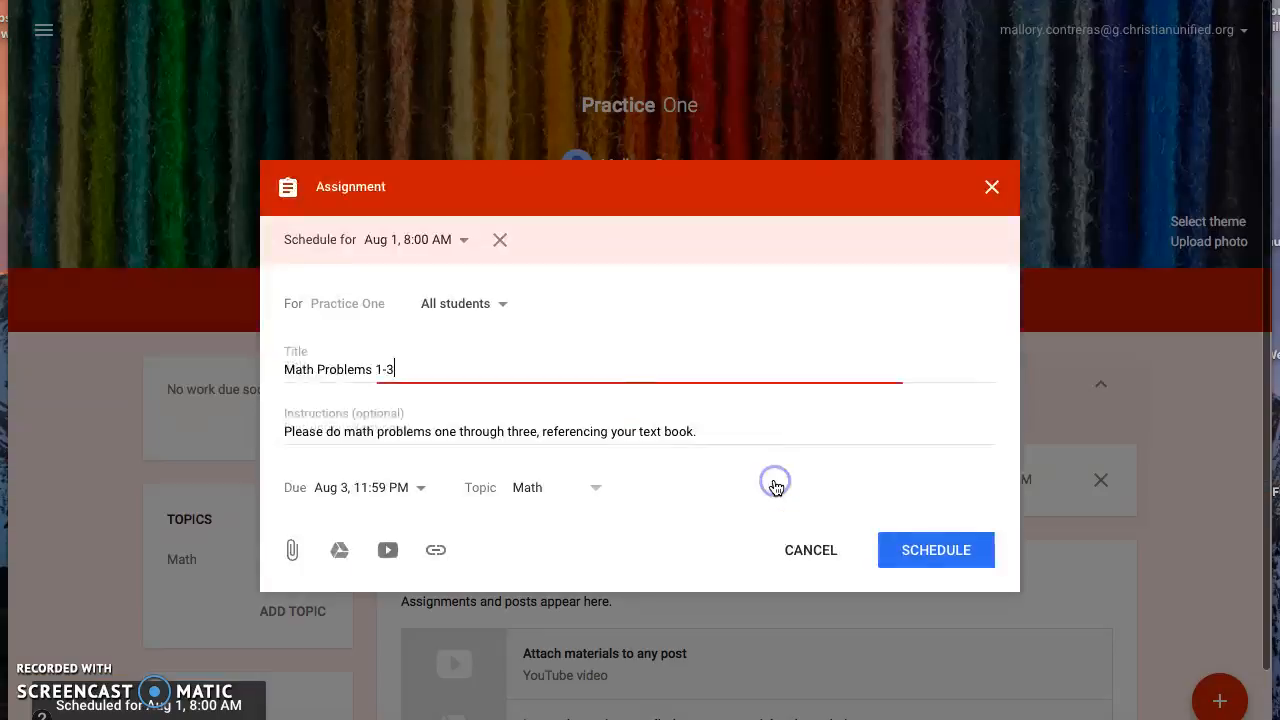
pyautogui.click(967, 551)
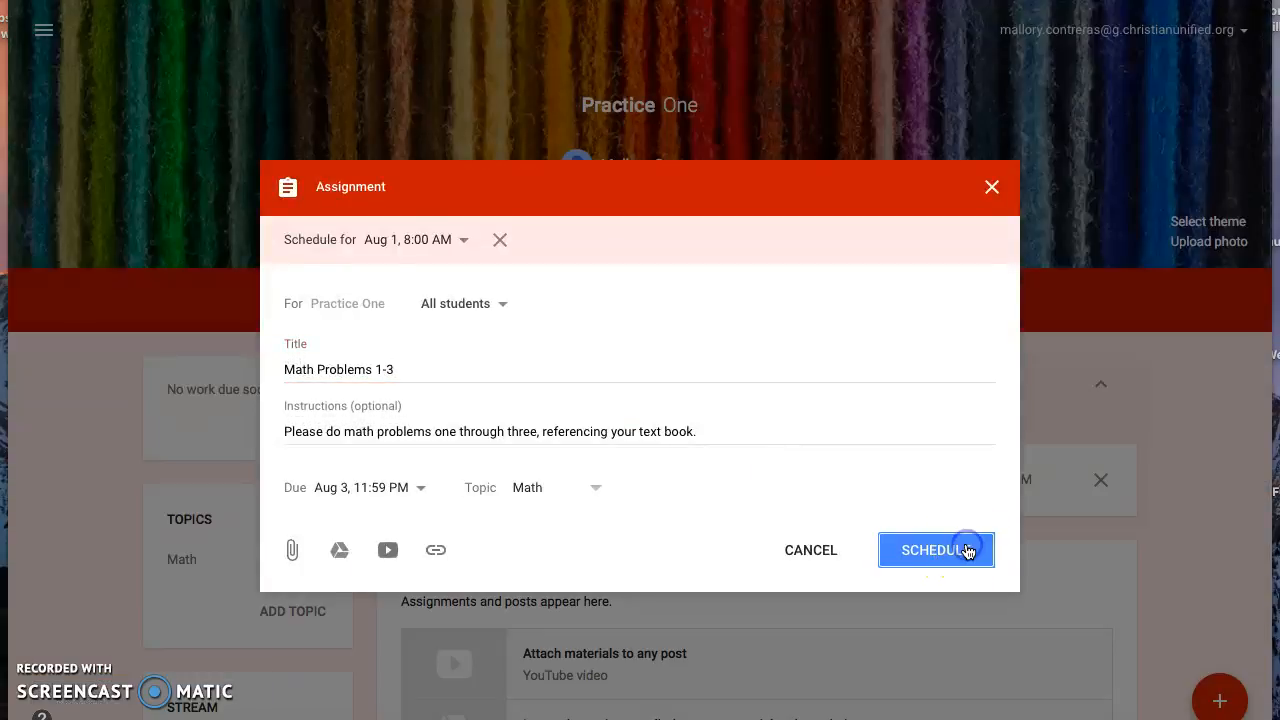
pyautogui.click(937, 551)
# Try to move the assignment's scheduled date to Jul 30, 2017
pyautogui.click(463, 240)
pyautogui.click(516, 309)
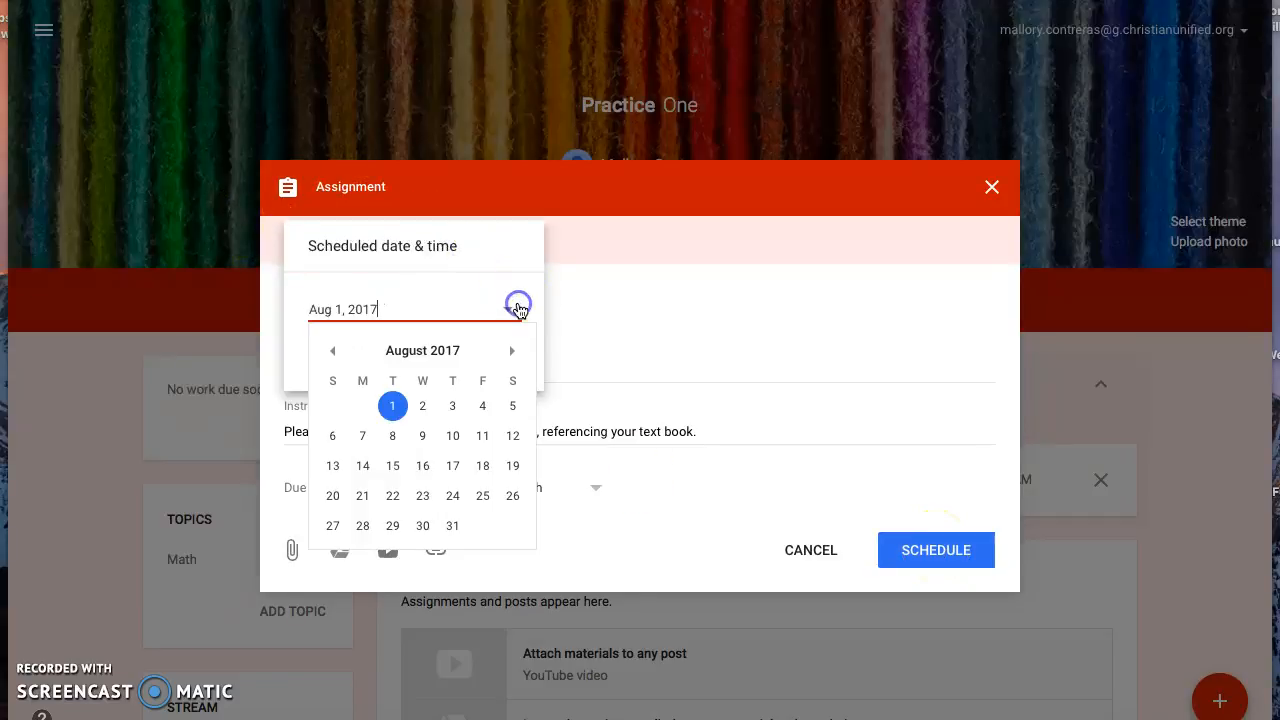
pyautogui.click(333, 351)
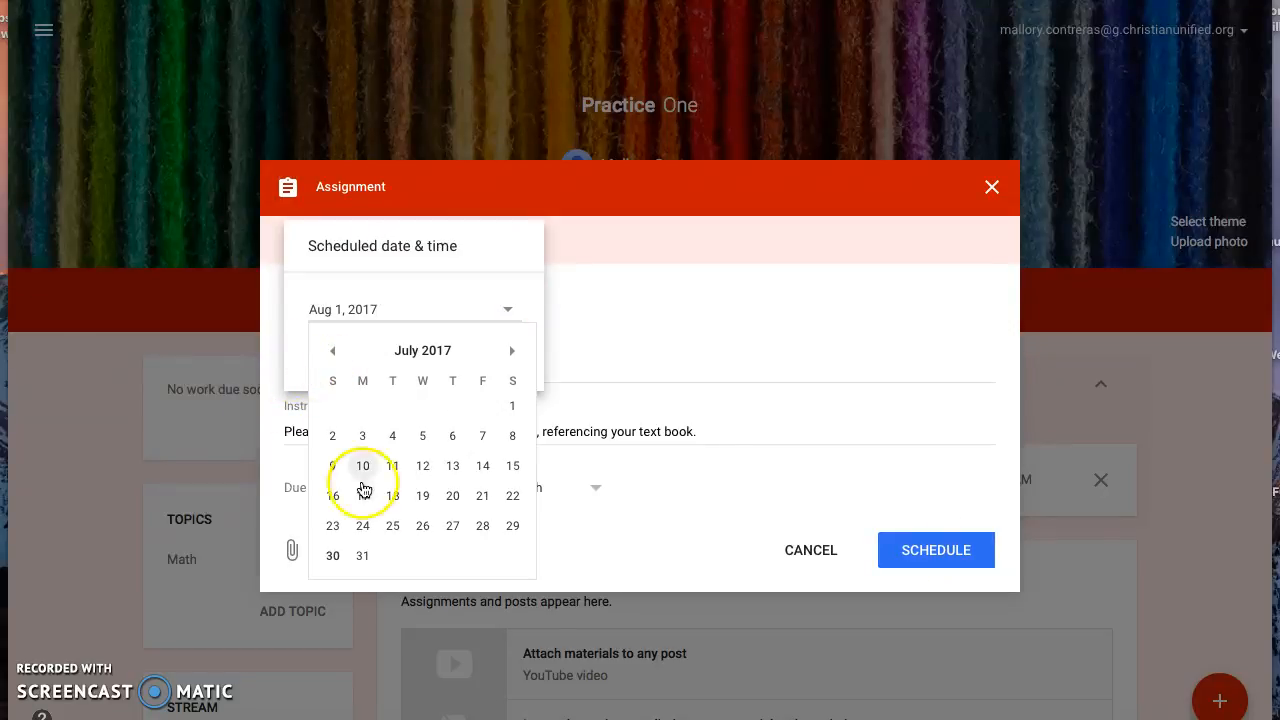
pyautogui.click(332, 555)
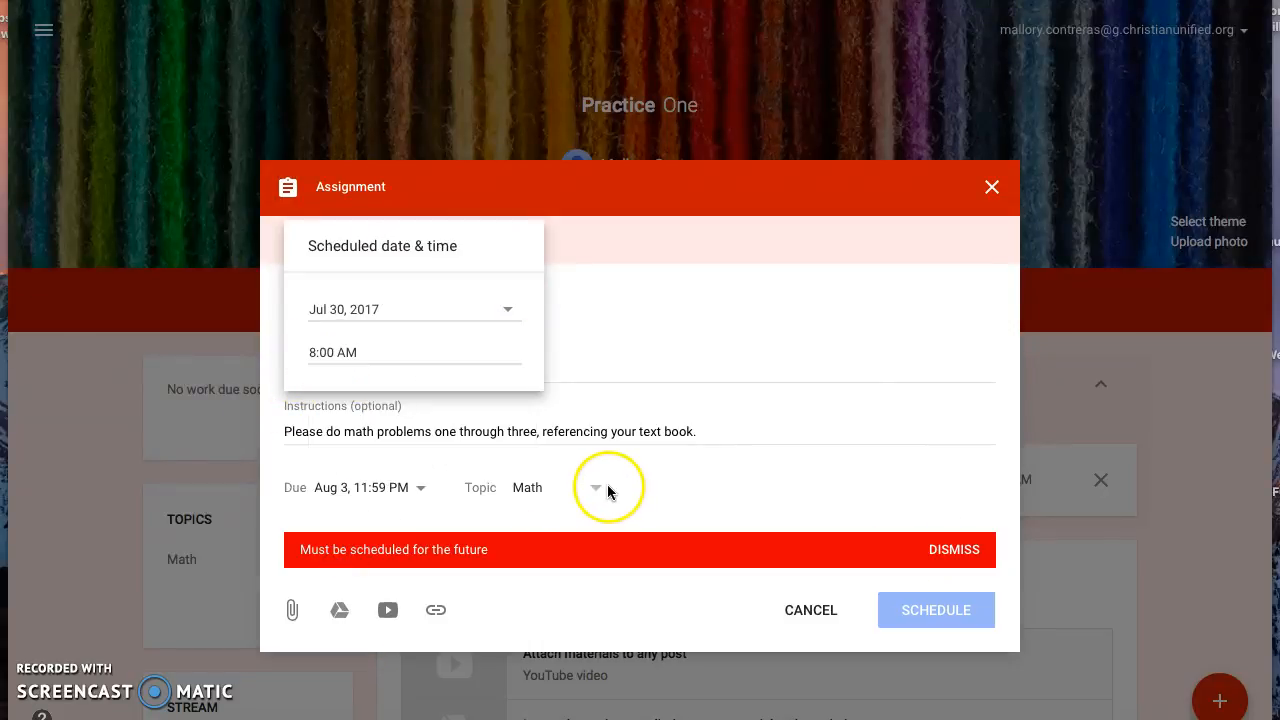
# Set the assignment's scheduled date to Jul 31, 2017, save the schedule and close the assignment
pyautogui.click(507, 309)
pyautogui.click(366, 556)
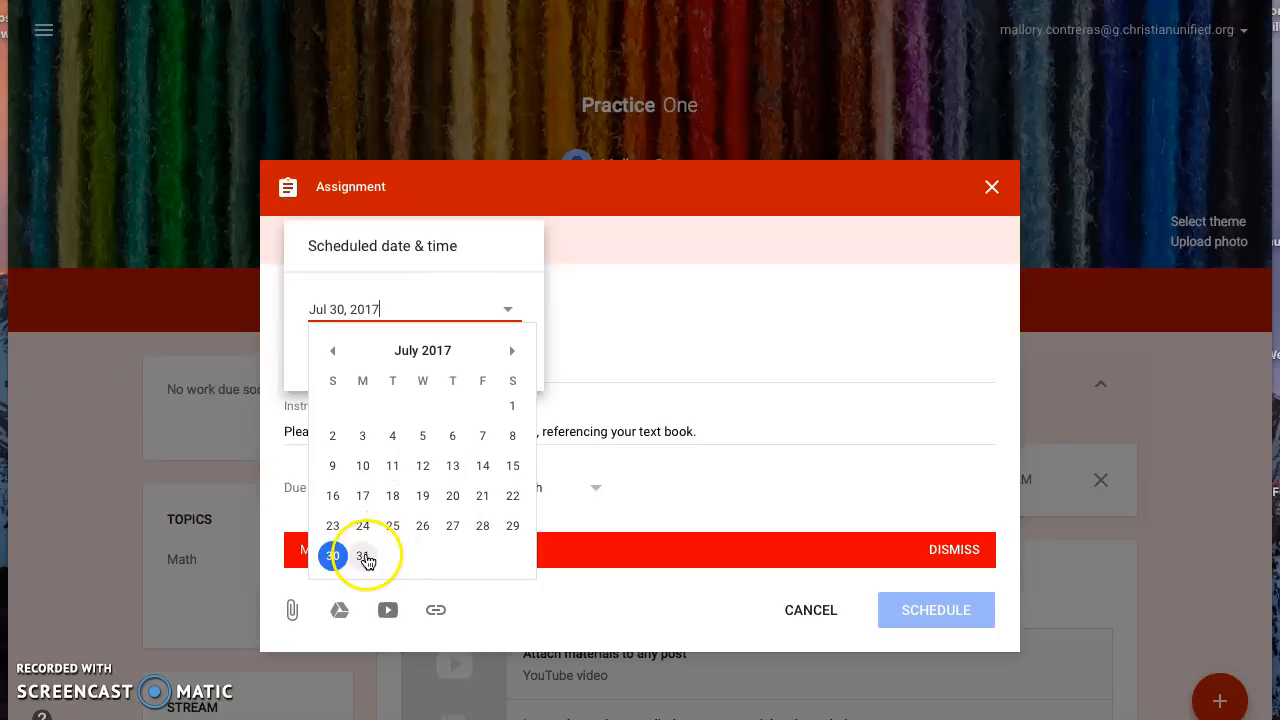
pyautogui.click(606, 359)
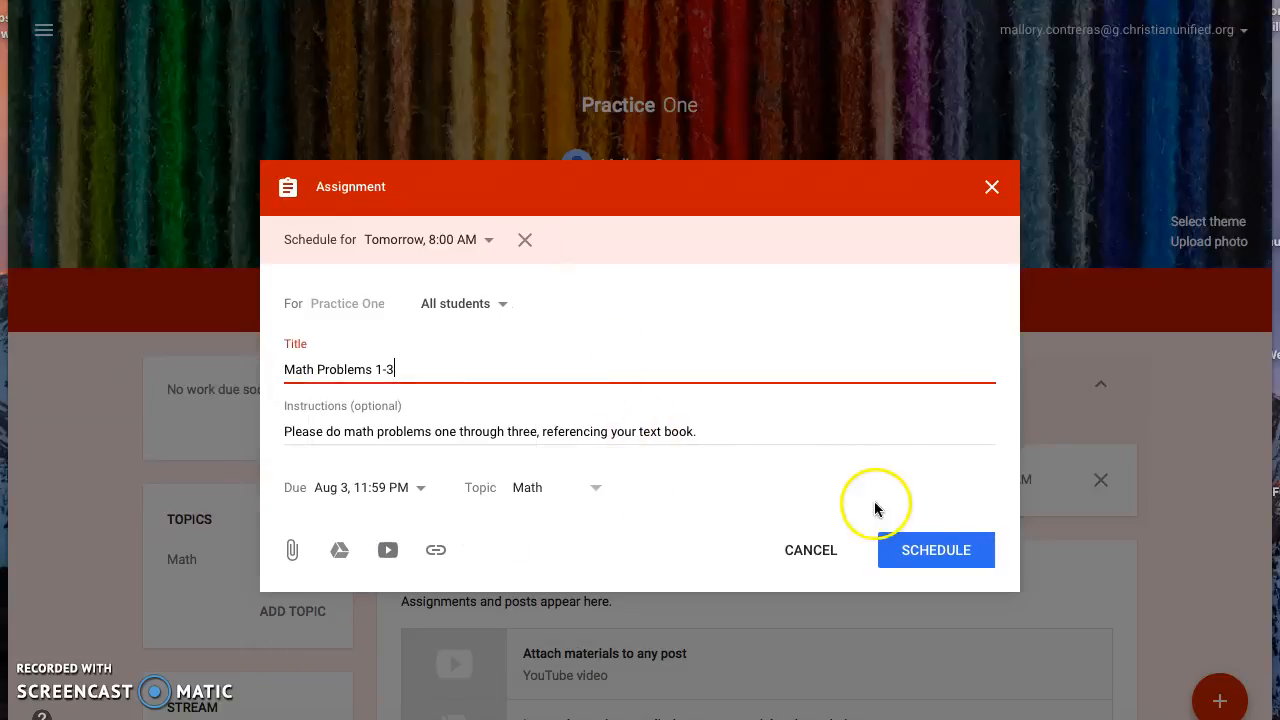
pyautogui.click(906, 547)
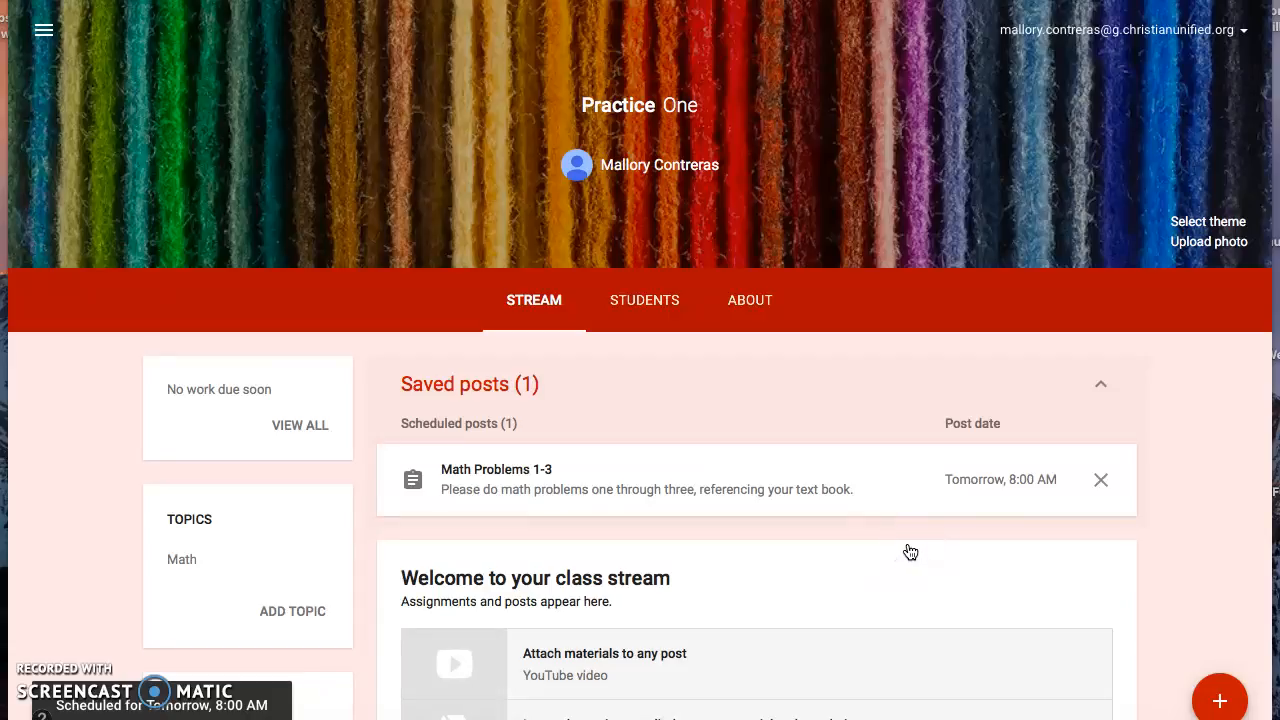
pyautogui.click(916, 508)
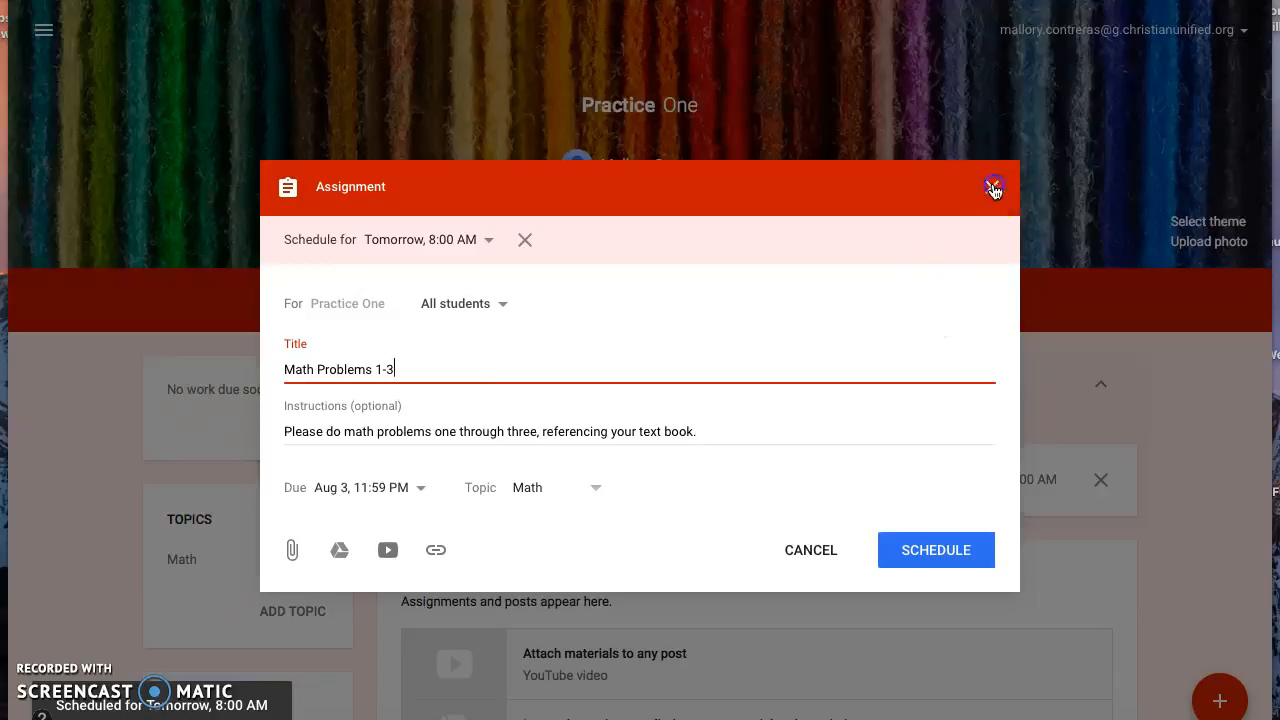
pyautogui.click(993, 188)
# Post an announcement to all students reading "Remember, tomorrow we have a class field trip!"
pyautogui.scroll(-1, 1006, 240)
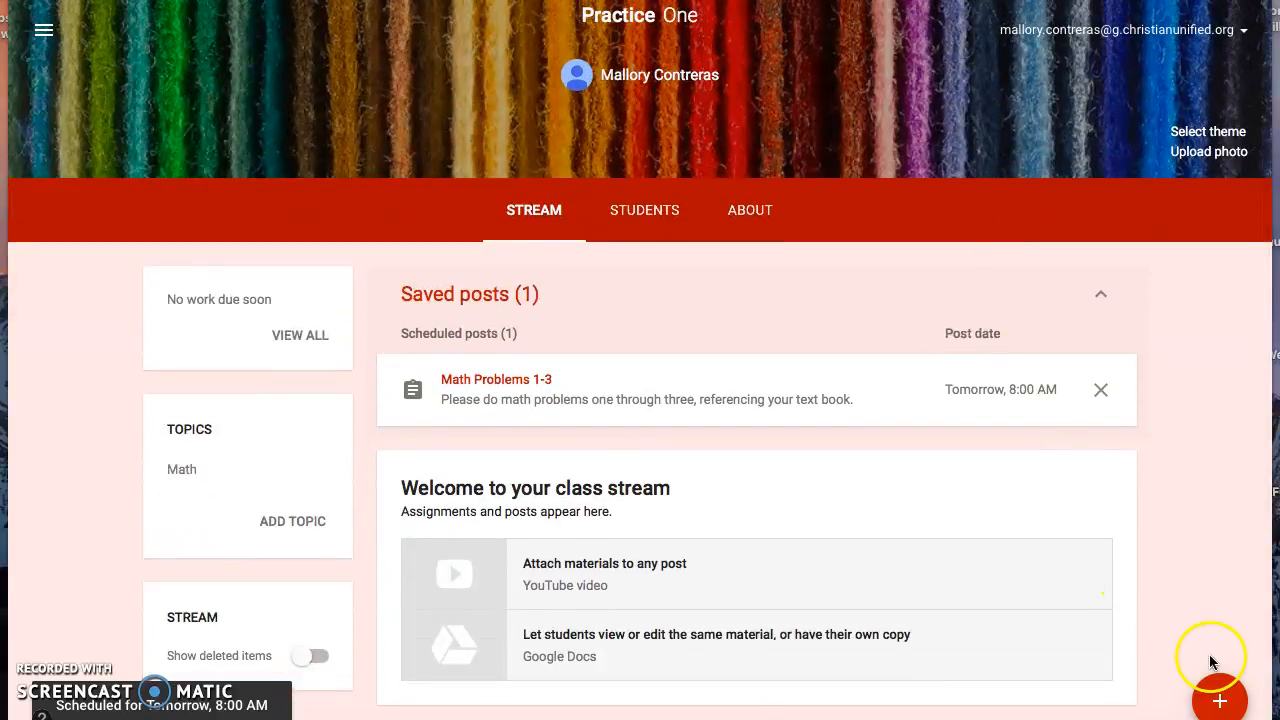
pyautogui.click(1212, 704)
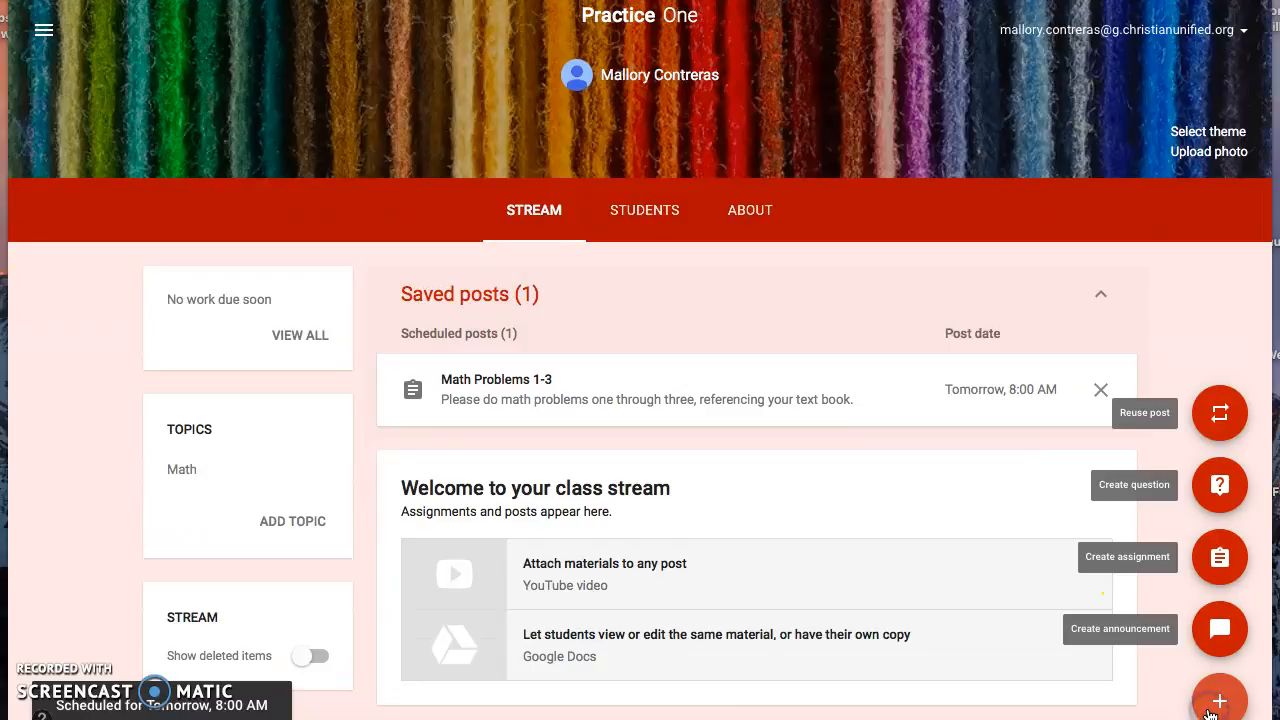
pyautogui.click(1219, 626)
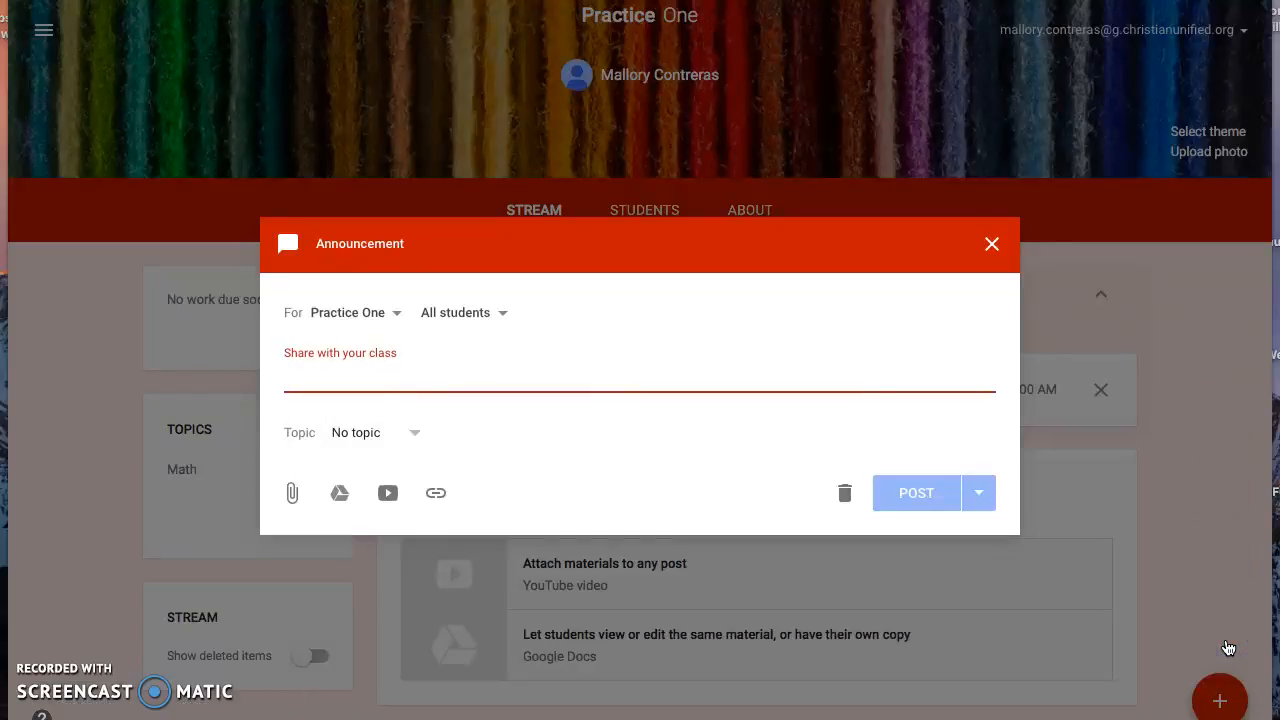
pyautogui.write('R')
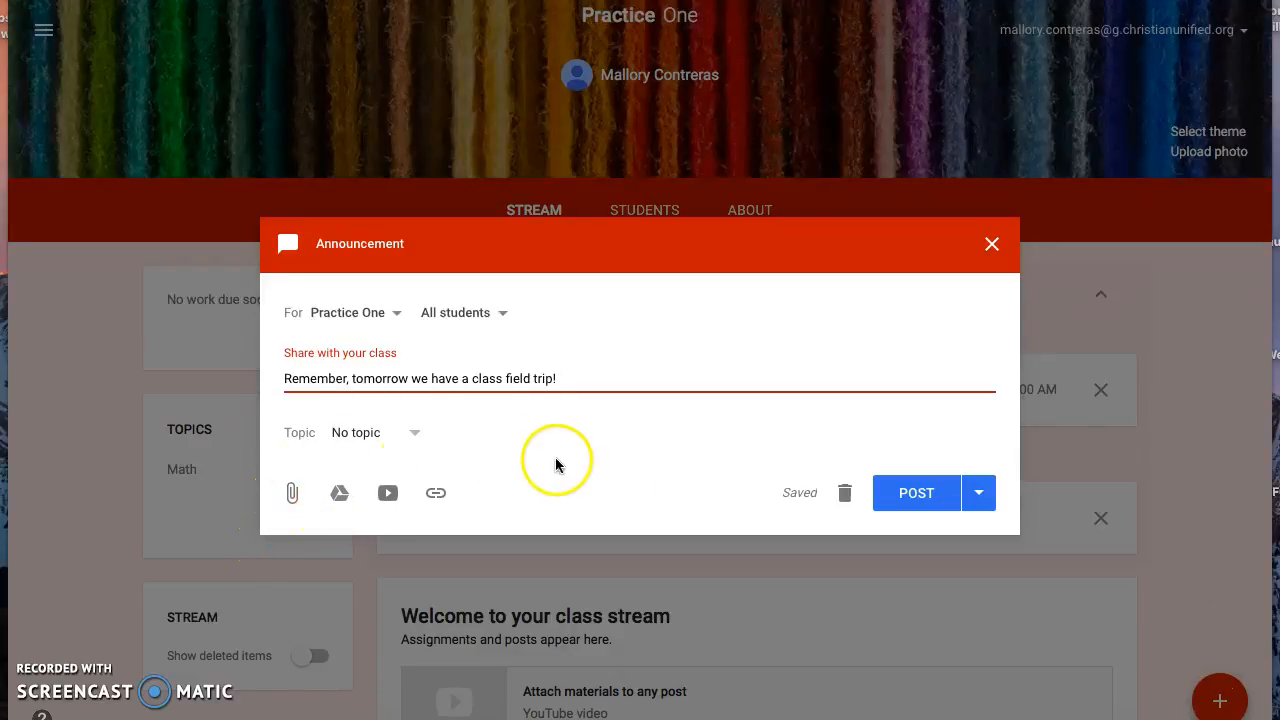
pyautogui.click(900, 500)
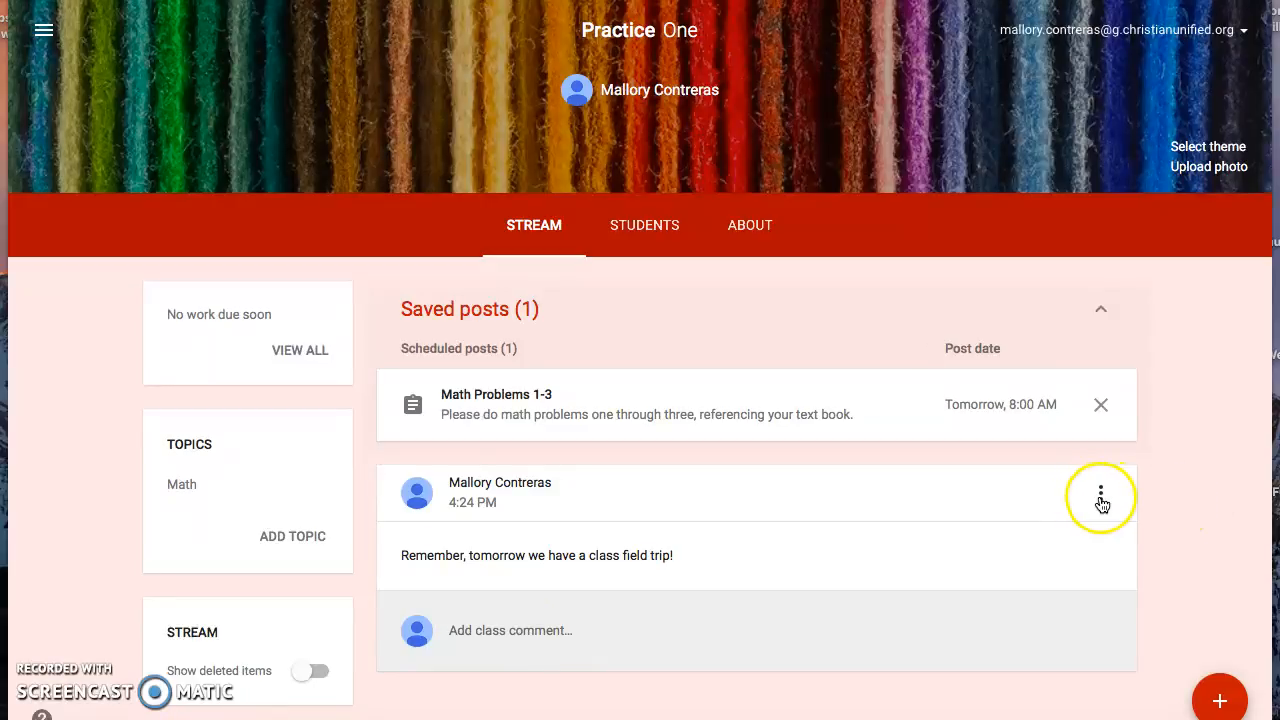
# View the actions available for the field trip announcement
pyautogui.click(1099, 498)
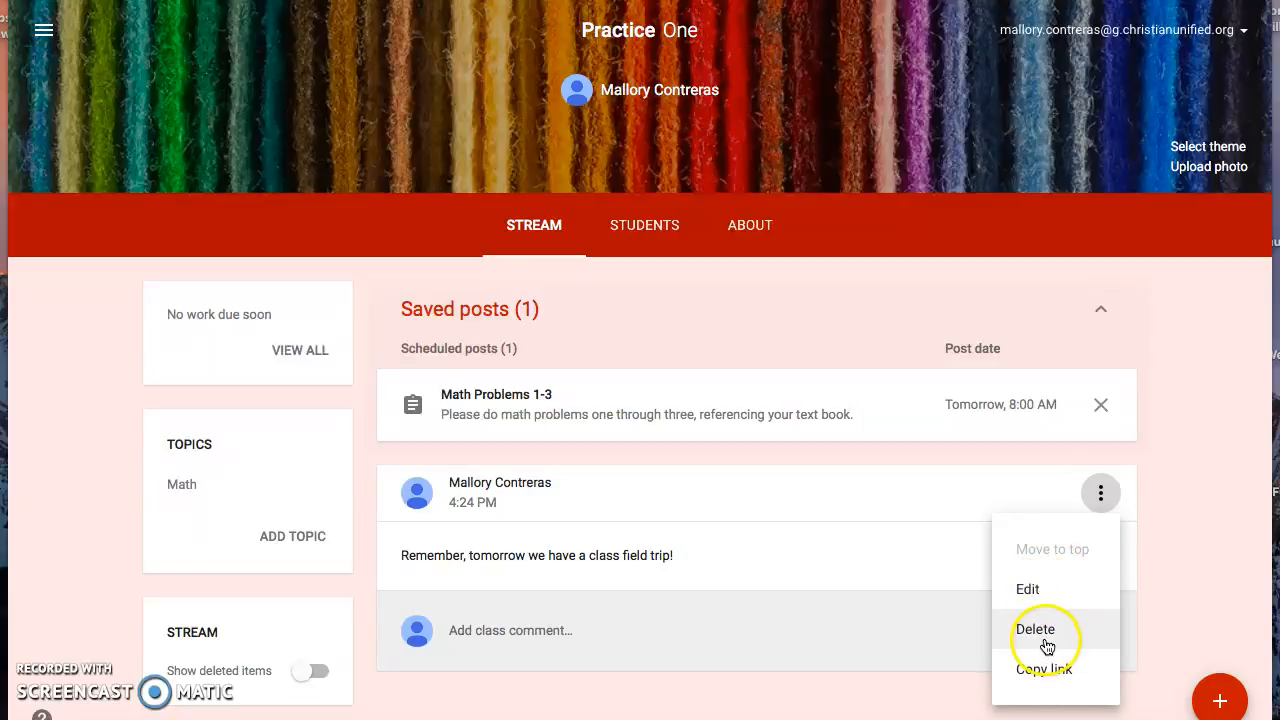
pyautogui.click(1200, 663)
# Create a question for all students reading "What is one plus one?" and set its answer type to Multiple choice
pyautogui.click(1215, 692)
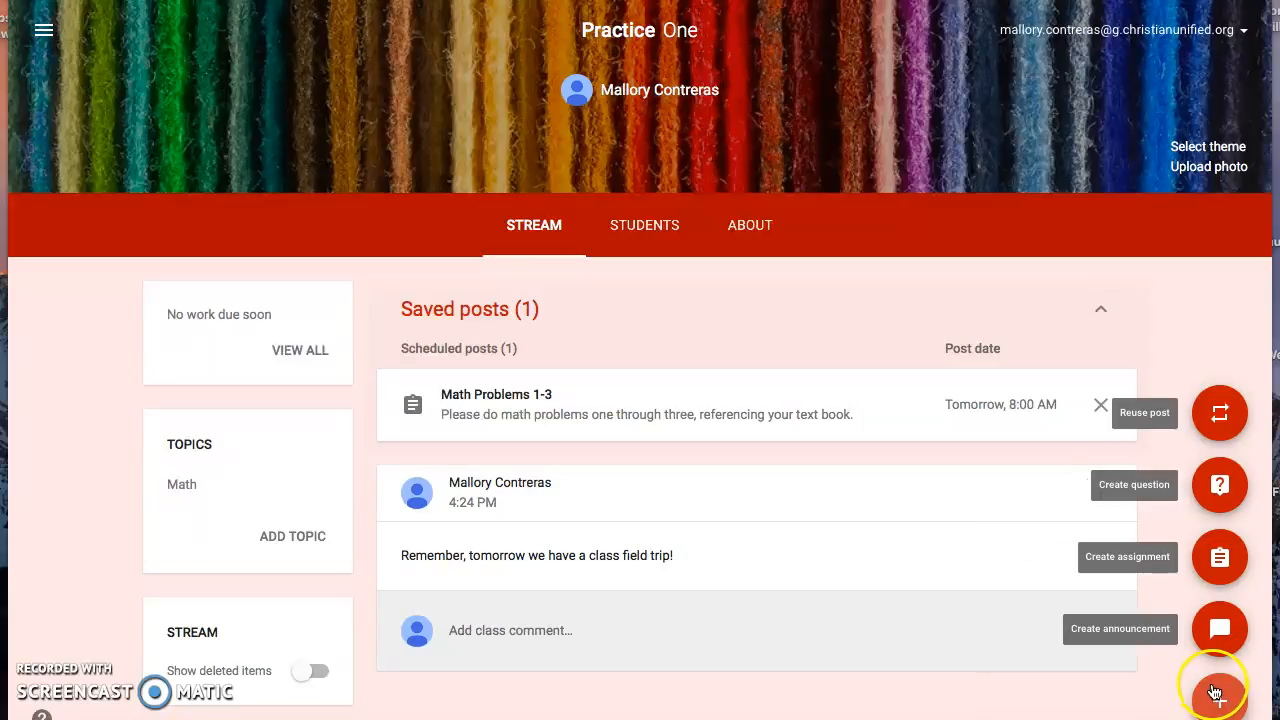
pyautogui.click(1220, 488)
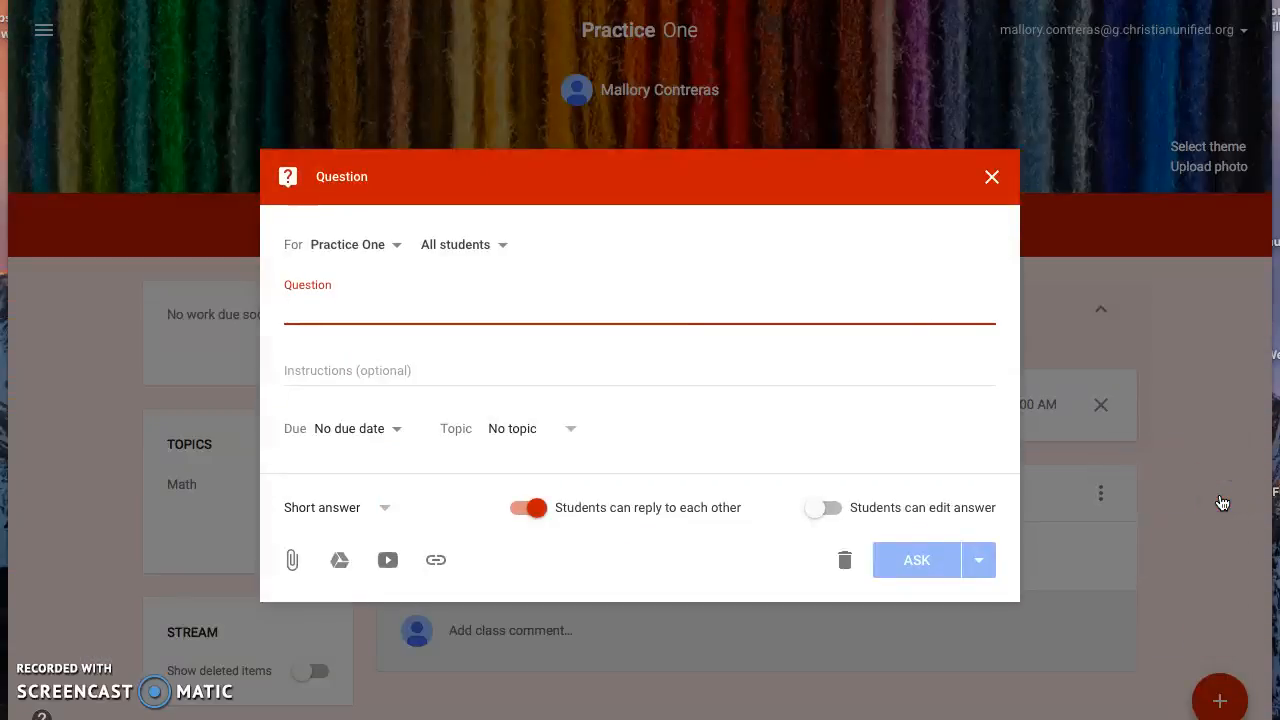
pyautogui.write('What is one plus one?')
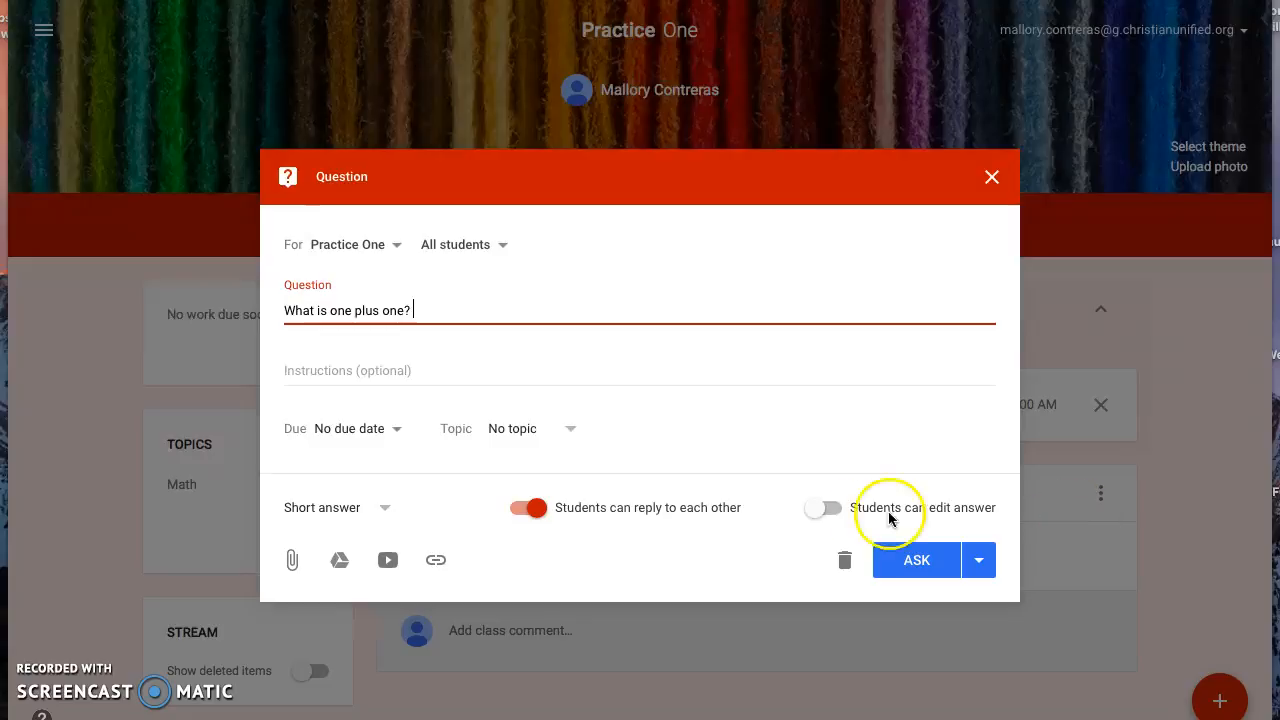
pyautogui.click(378, 508)
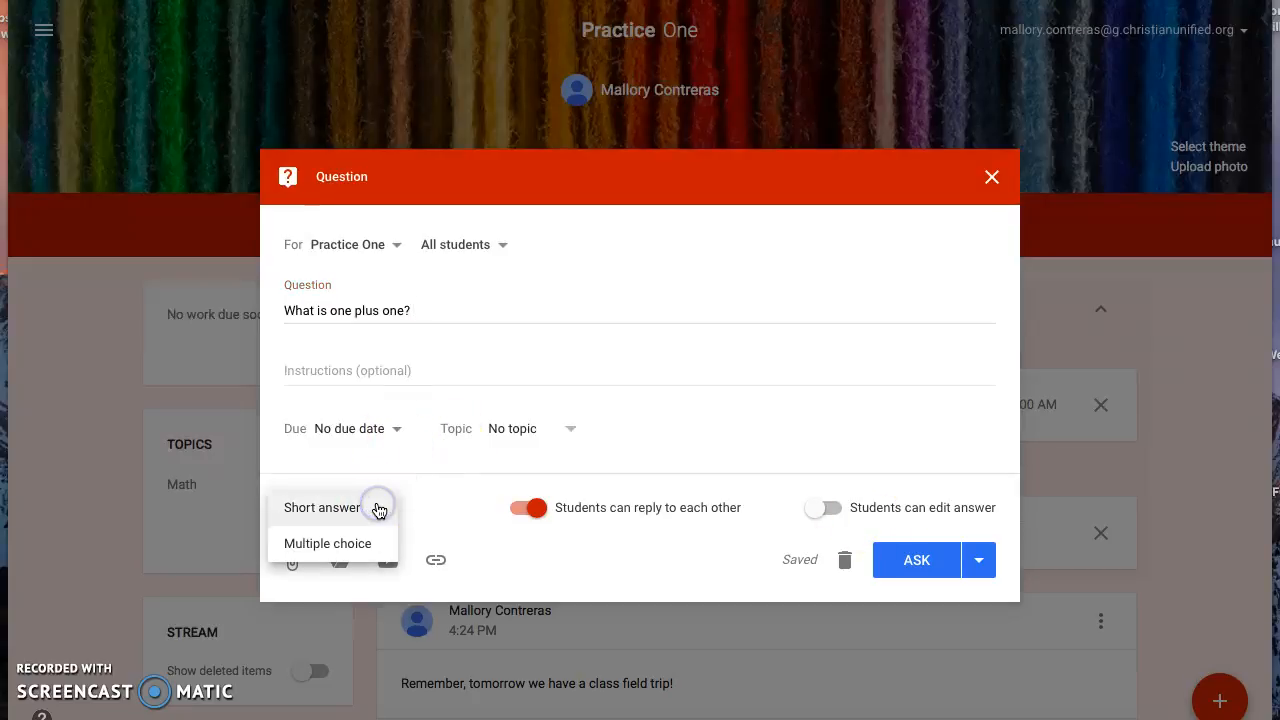
pyautogui.click(365, 545)
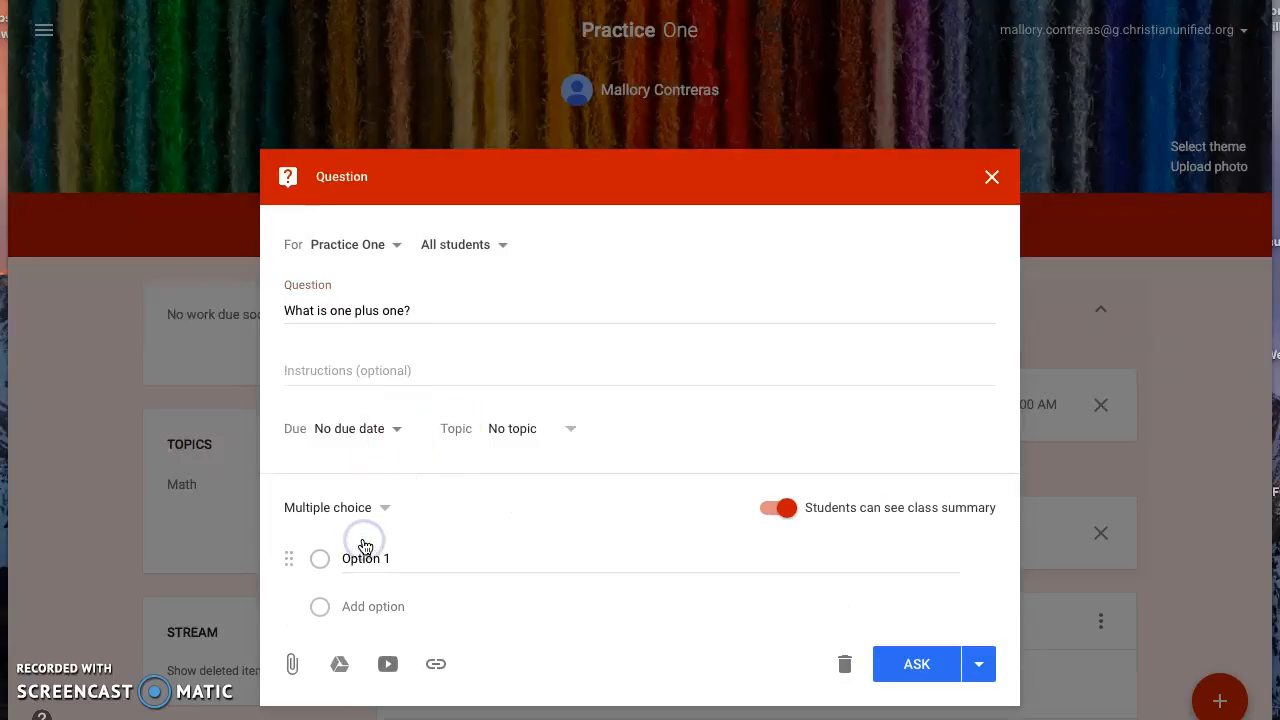
# Enter the answer options 2, 4 and 6 for the question and post it to the class
pyautogui.click(366, 555)
pyautogui.write('2')
pyautogui.click(378, 594)
pyautogui.write('4')
pyautogui.click(376, 649)
pyautogui.write('6')
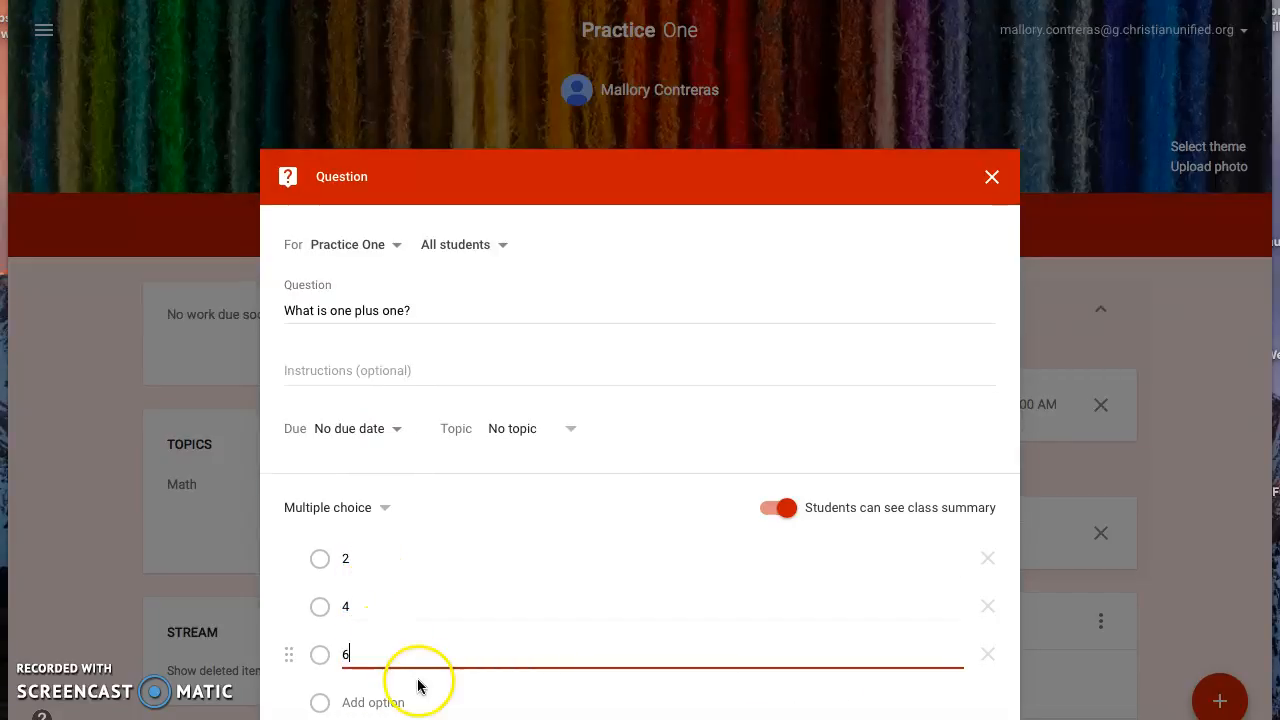
pyautogui.click(993, 487)
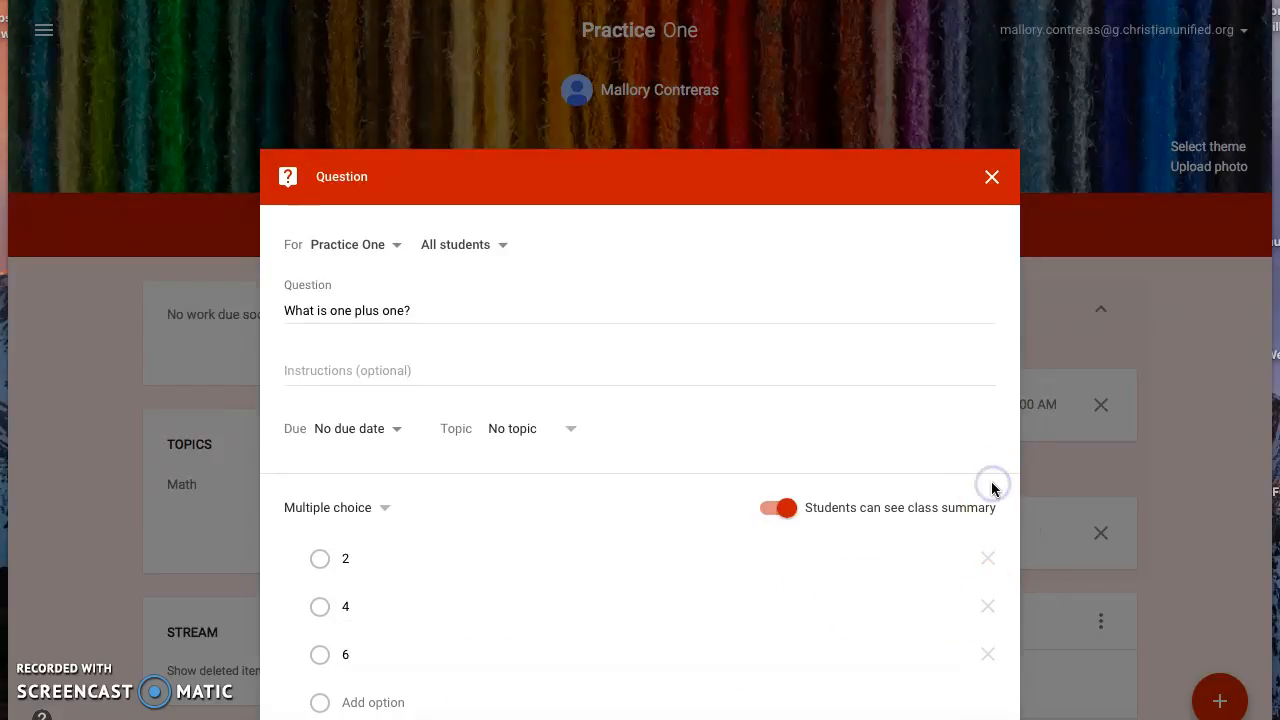
pyautogui.scroll(-1, 993, 488)
pyautogui.scroll(-1, 992, 489)
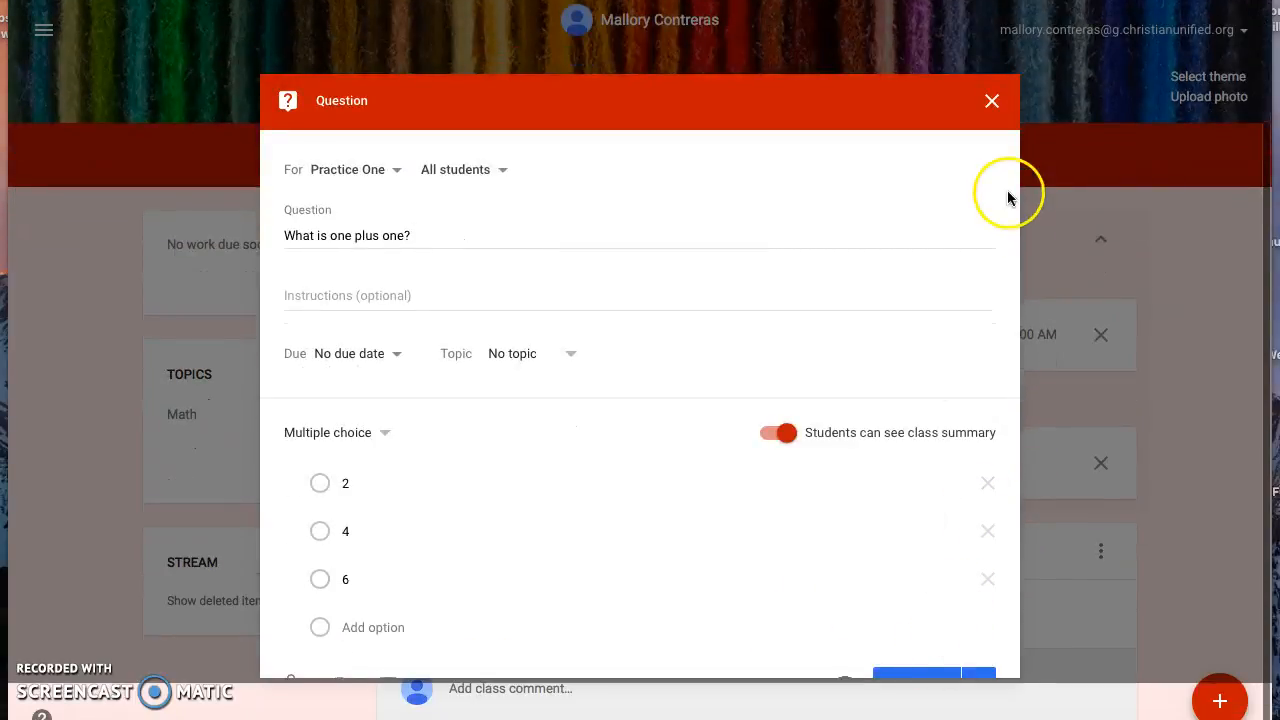
pyautogui.click(950, 674)
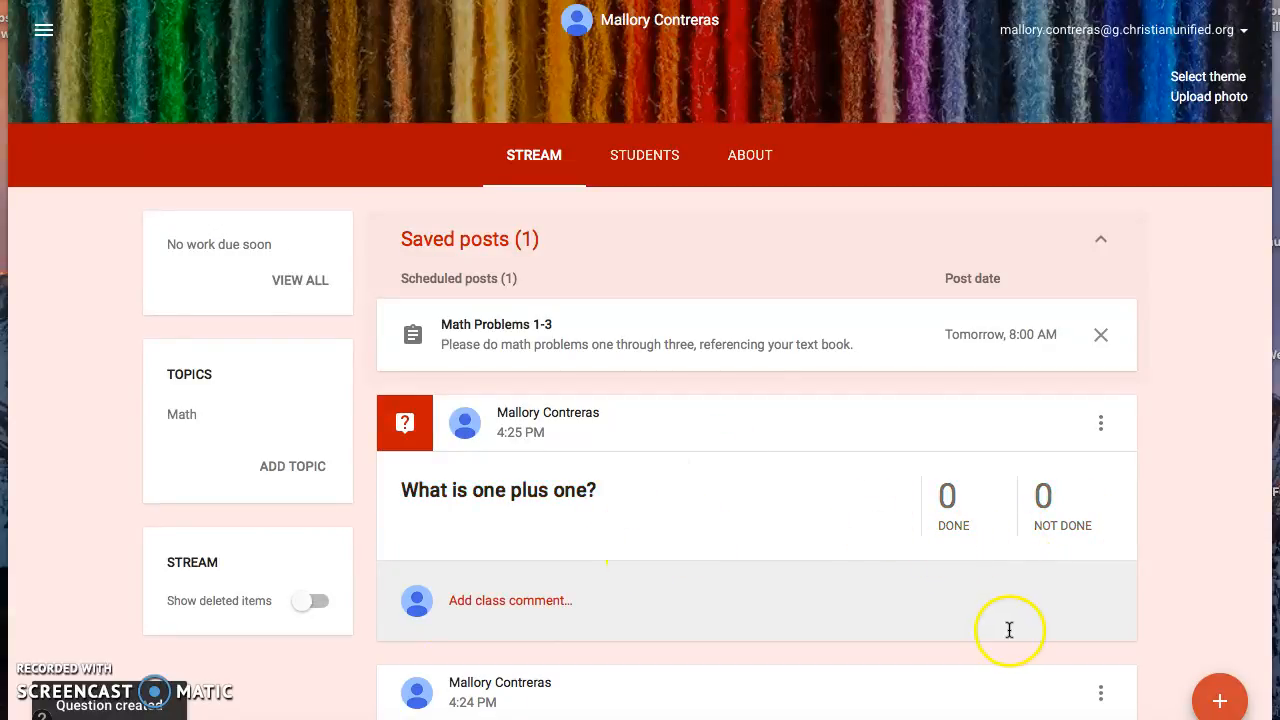
# View the student answers for the "What is one plus one?" question and return to the class stream
pyautogui.click(960, 528)
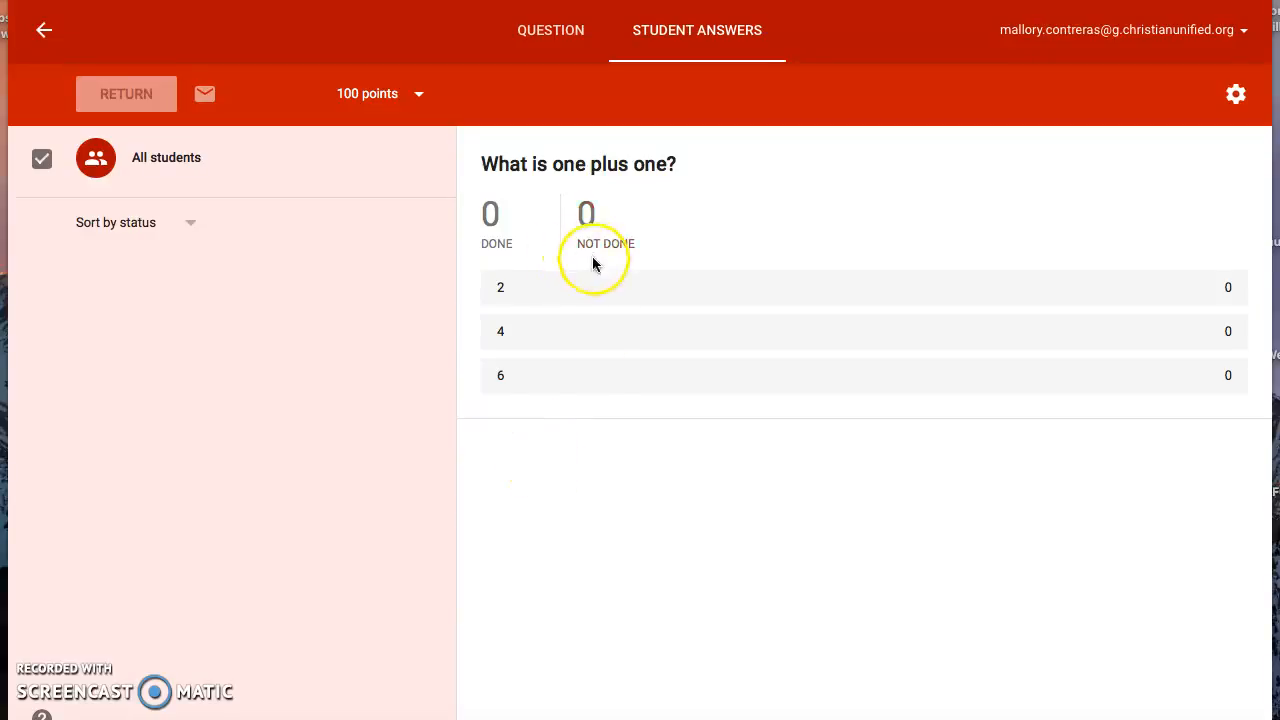
pyautogui.click(48, 40)
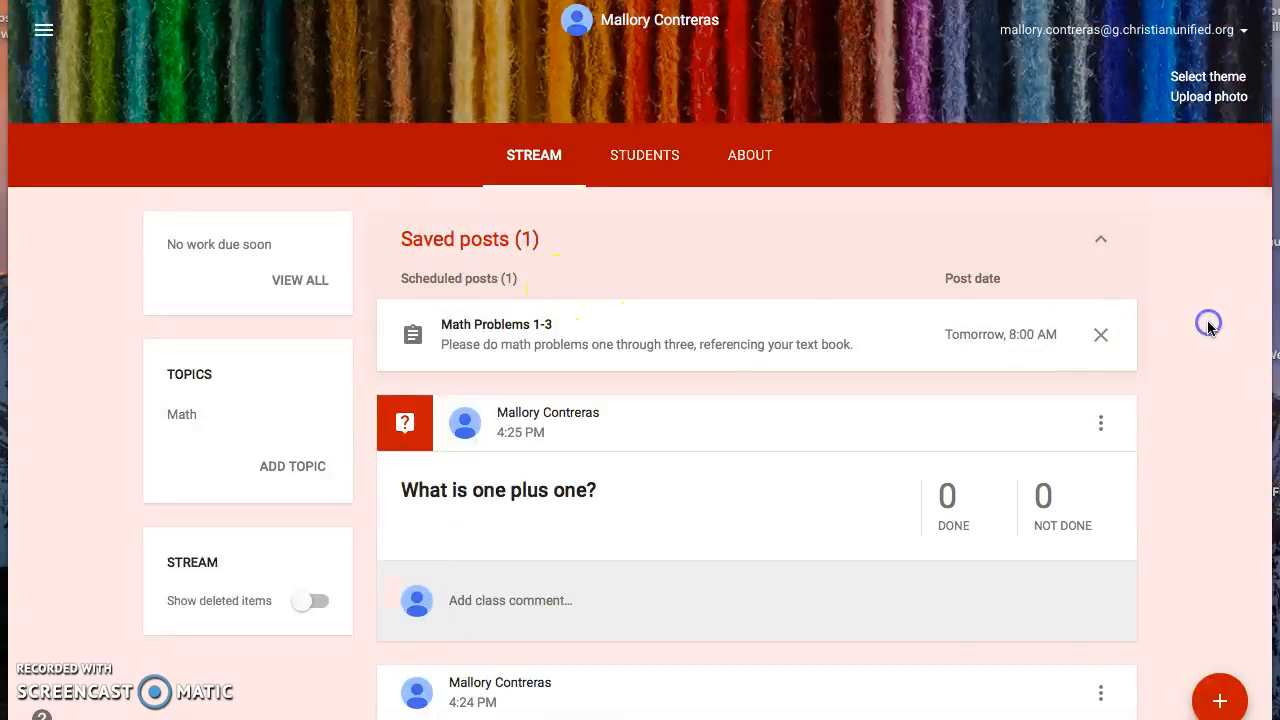
# Look over the saved assignment, the question and the announcement in the class stream
pyautogui.scroll(-2, 1208, 323)
pyautogui.scroll(2, 1208, 323)
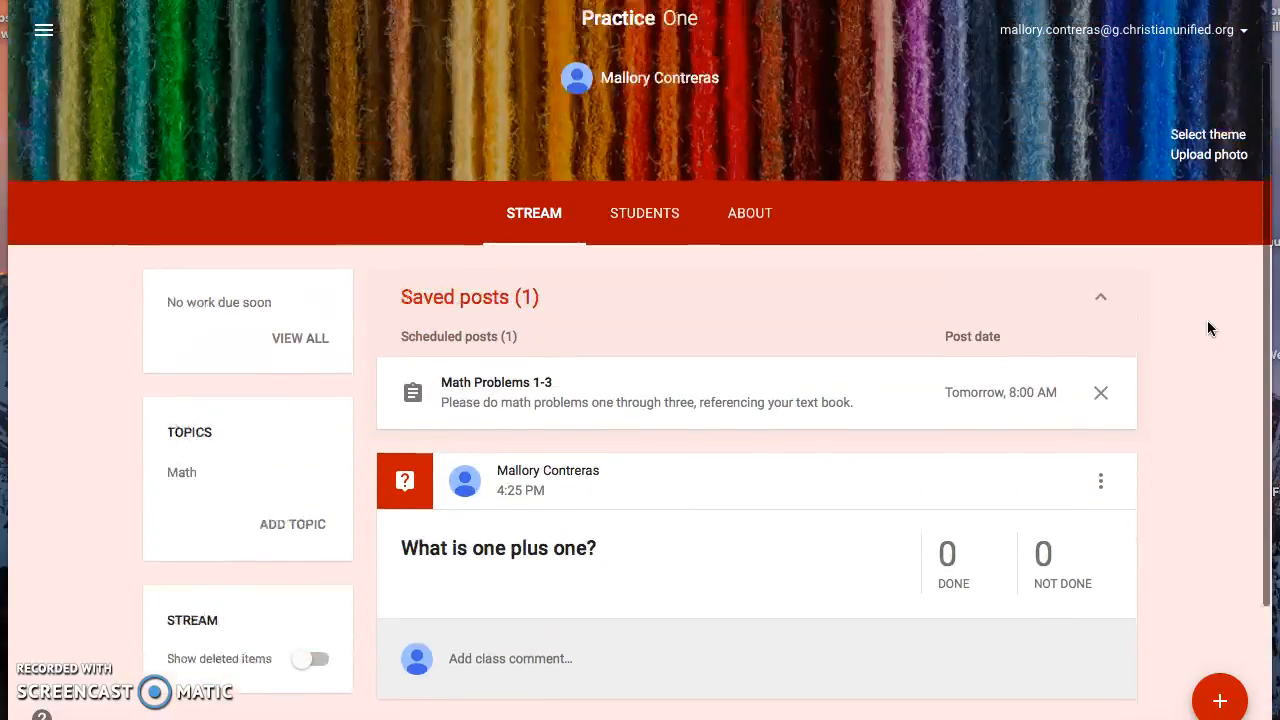
pyautogui.scroll(1, 1207, 328)
pyautogui.scroll(1, 938, 343)
pyautogui.scroll(-1, 938, 343)
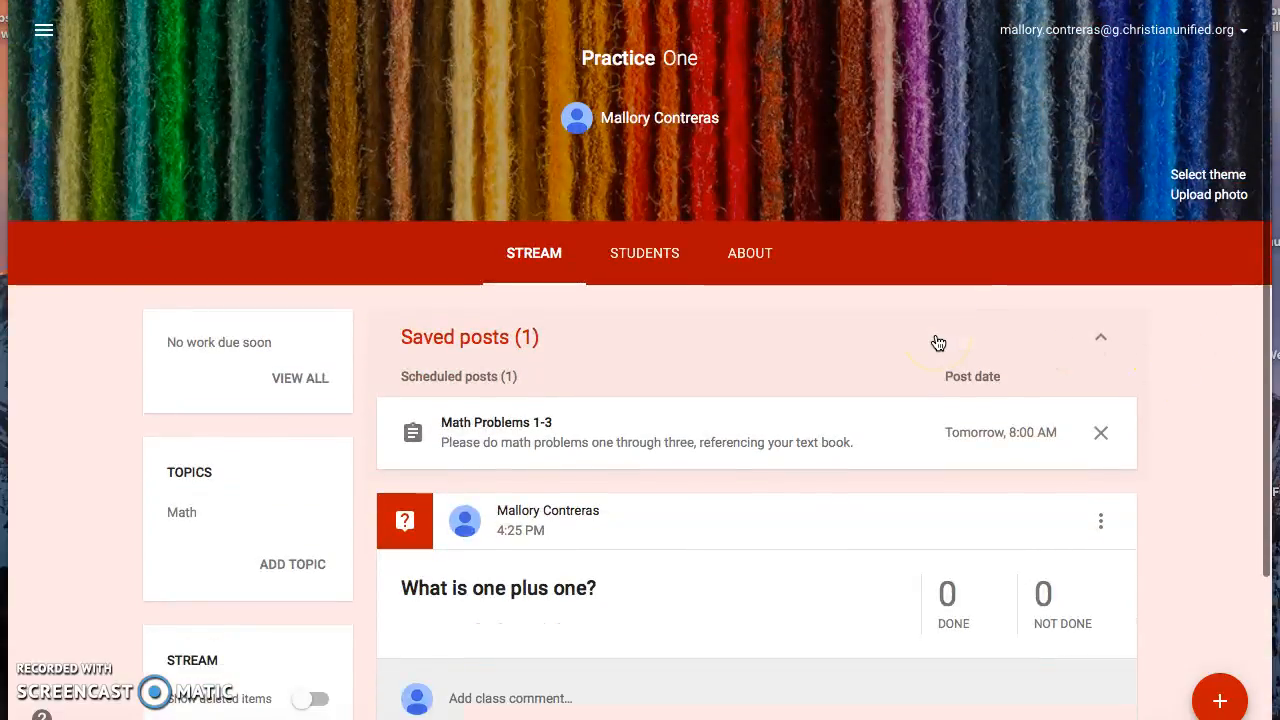
pyautogui.scroll(1, 938, 343)
pyautogui.scroll(-1, 938, 343)
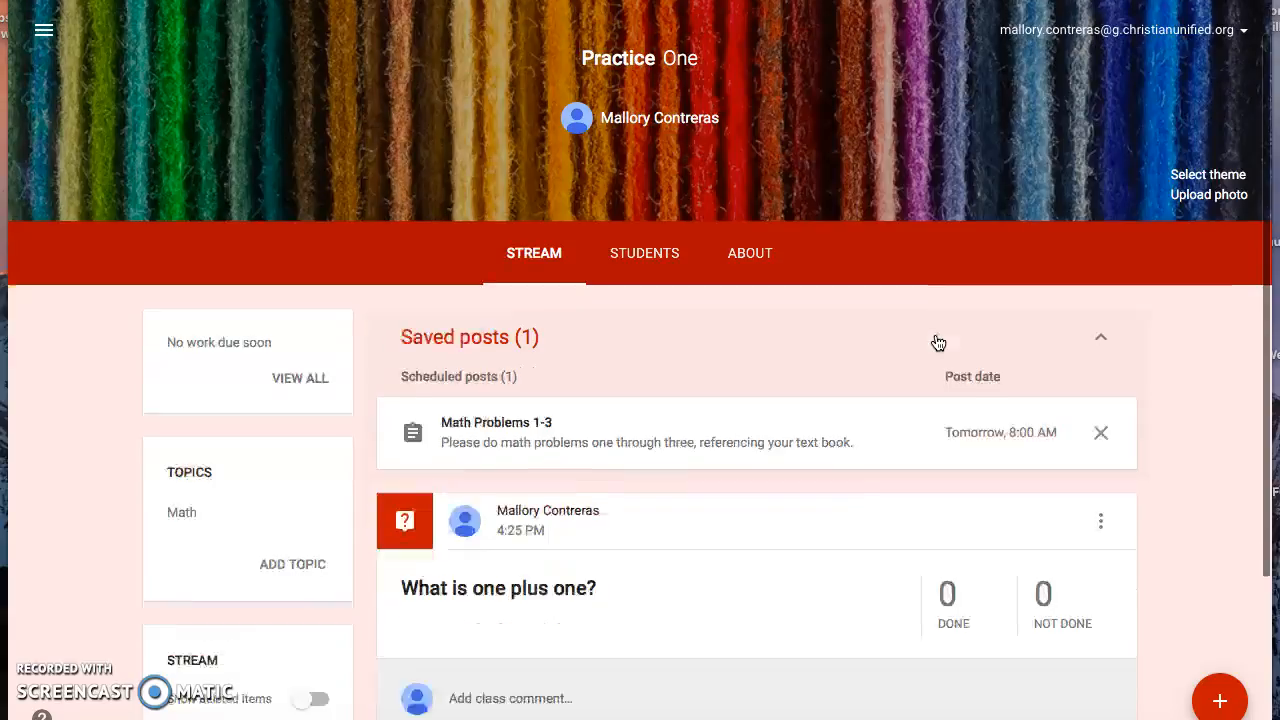
pyautogui.scroll(-2, 938, 343)
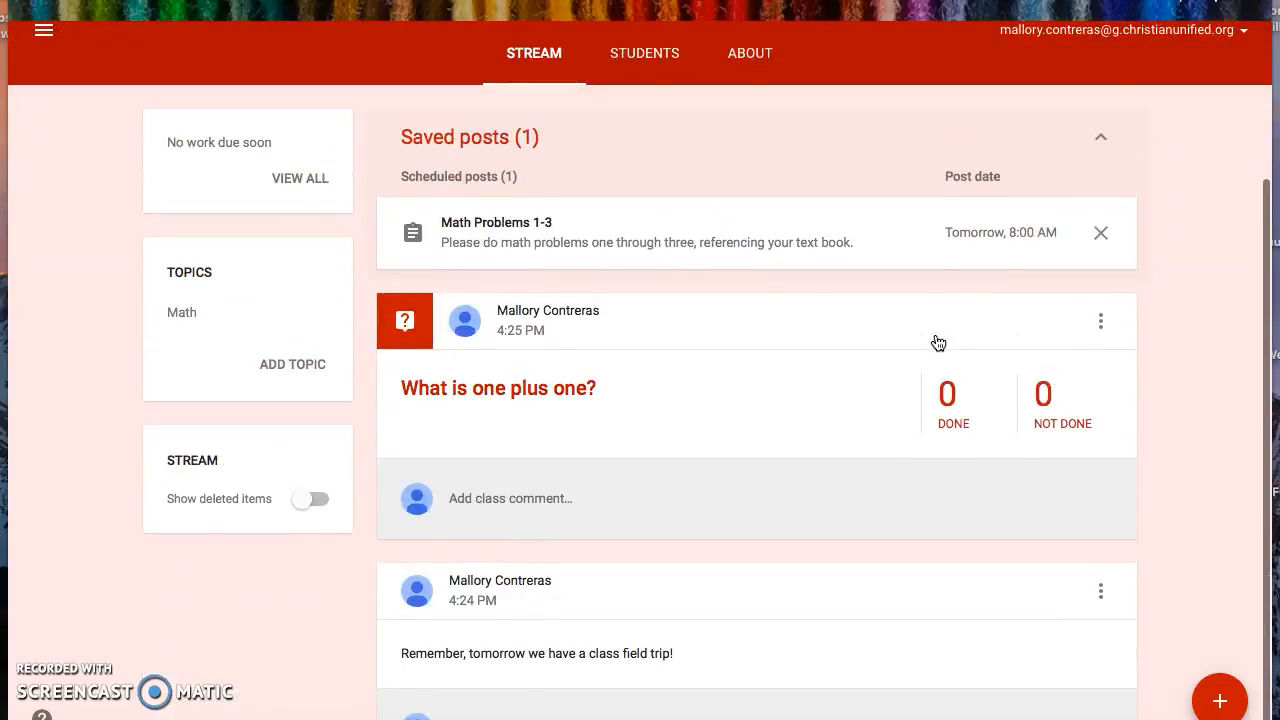
pyautogui.scroll(3, 938, 343)
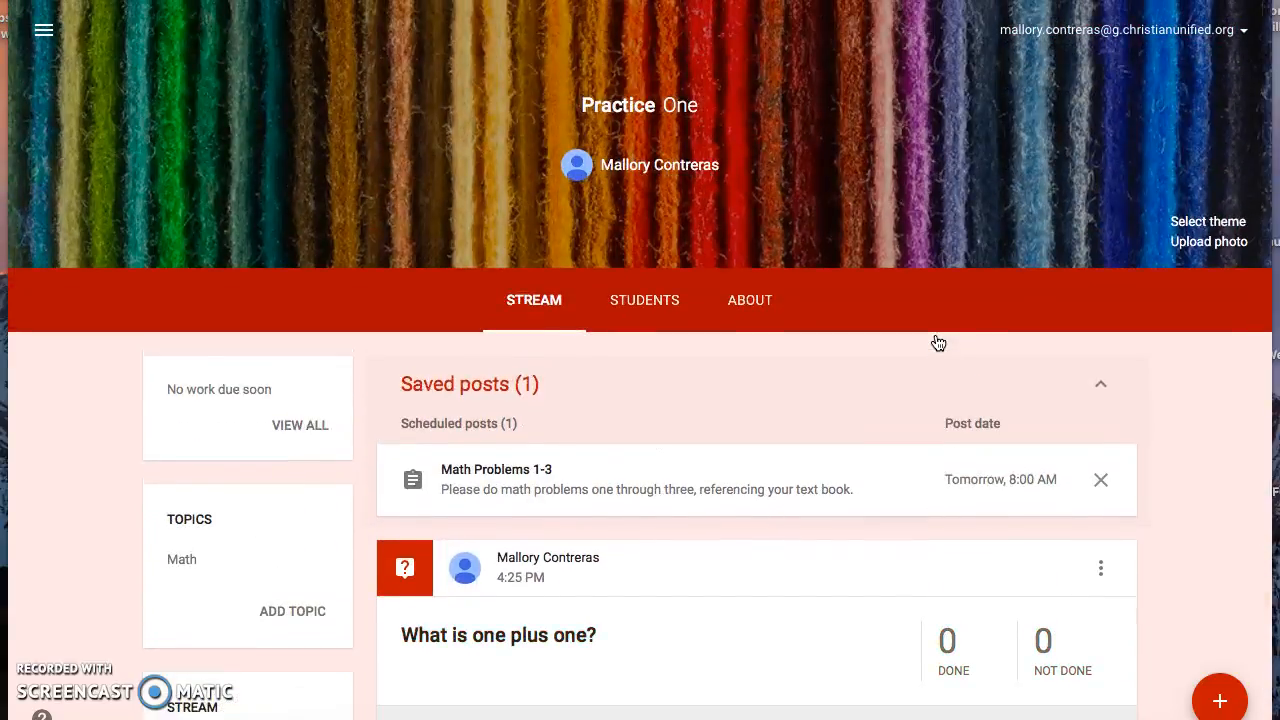